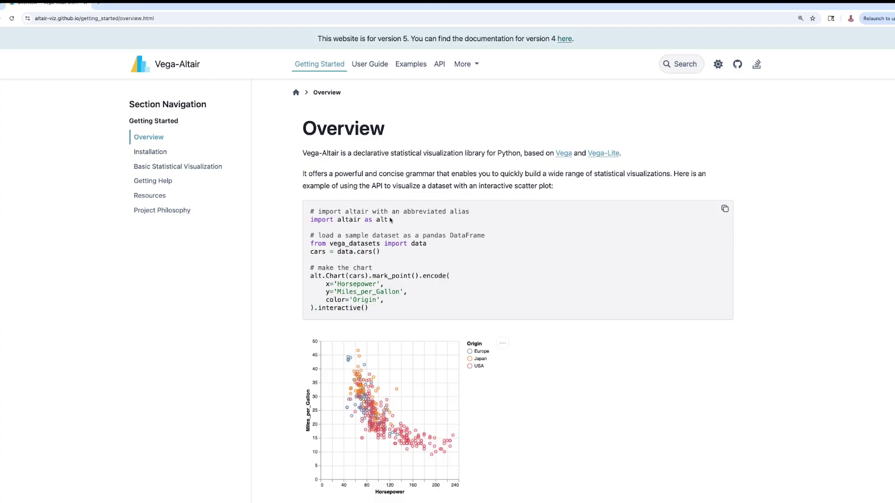
scroll(390, 219, down, 3)
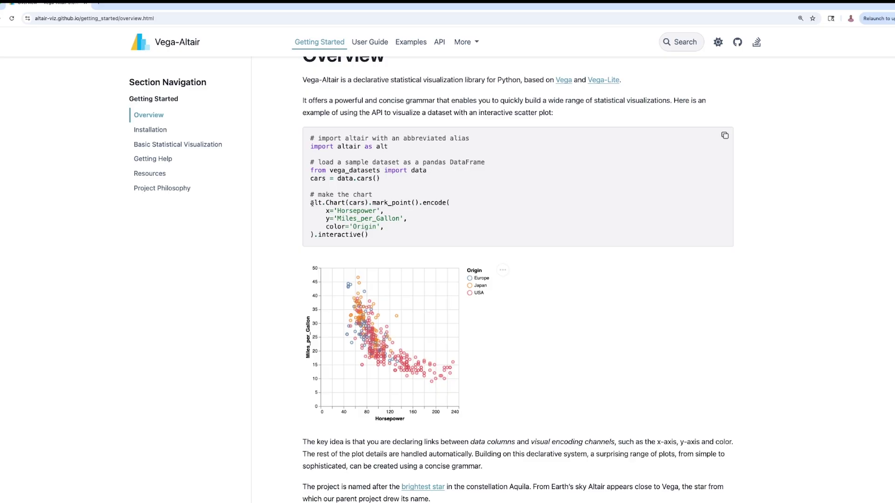
Highlight alt.Chart in the example code, then pan the example scatter plot's axes.
drag(311, 203, 350, 203)
click(428, 202)
mouse_move(351, 317)
mouse_down()
mouse_move(331, 308)
mouse_move(346, 320)
mouse_up()
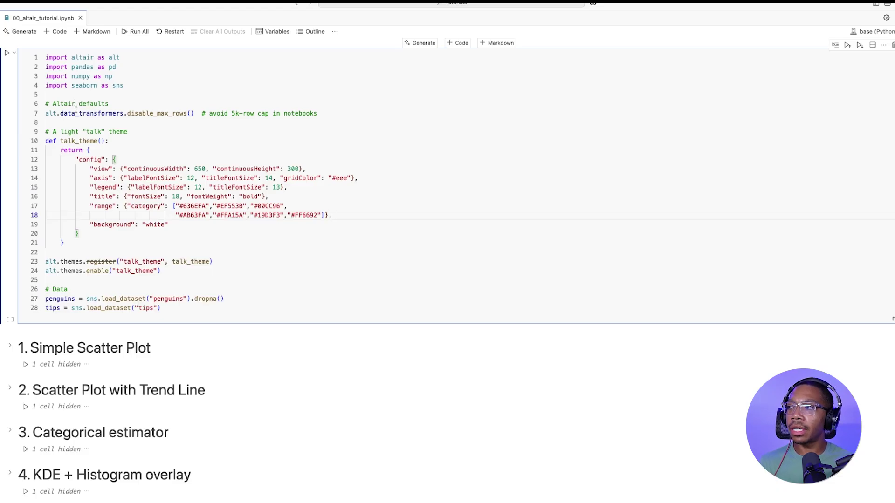
click(112, 66)
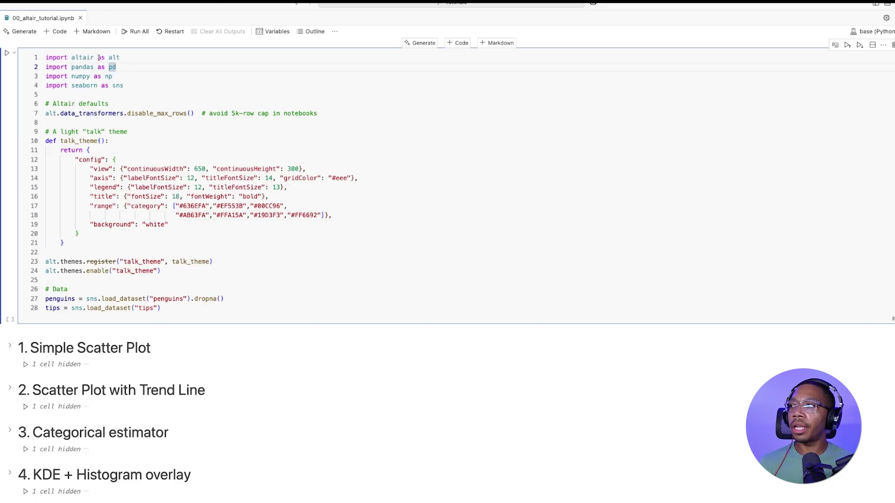
click(57, 122)
mouse_move(160, 114)
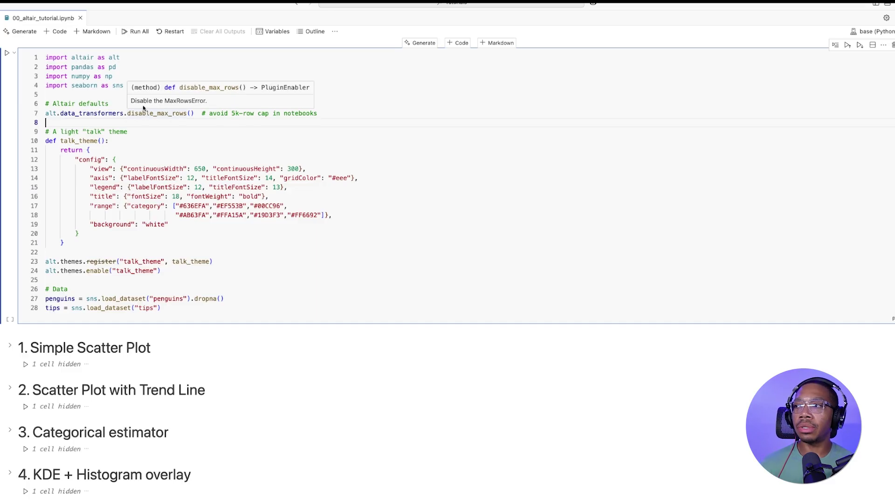
double_click(170, 114)
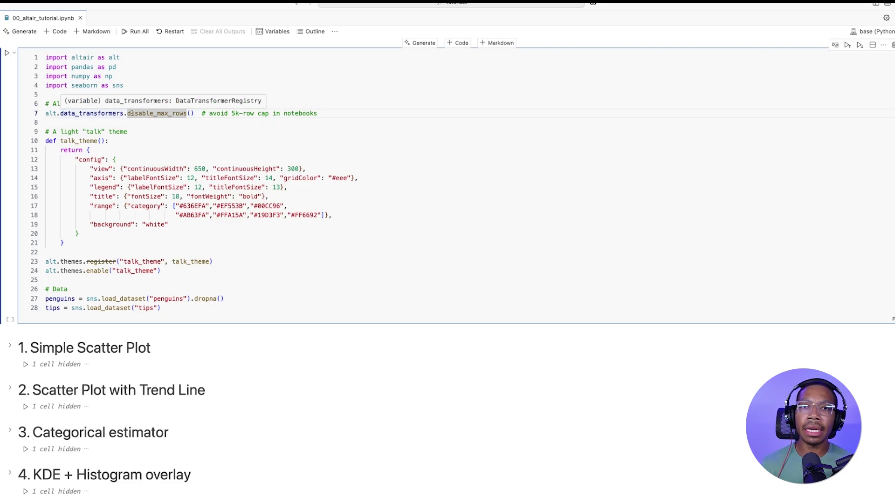
double_click(218, 114)
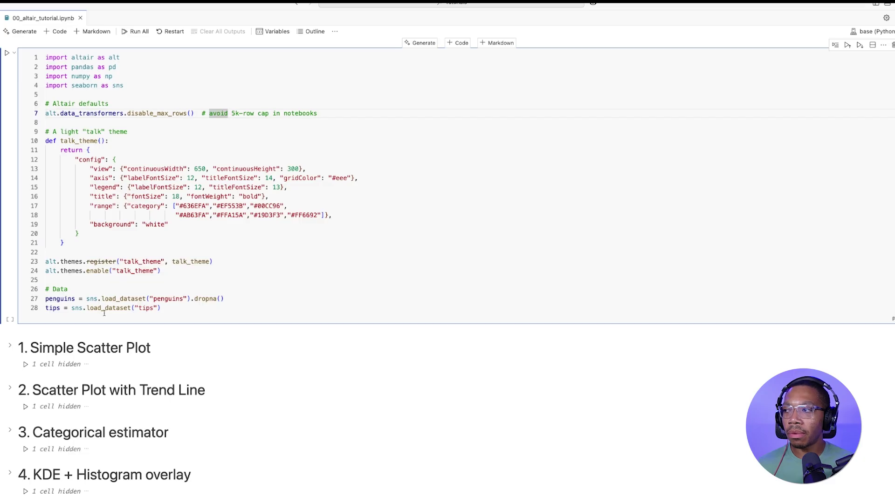
Expand Simple Scatter Plot and step through its penguins, size, opacity 0.8 and tooltip code.
click(55, 365)
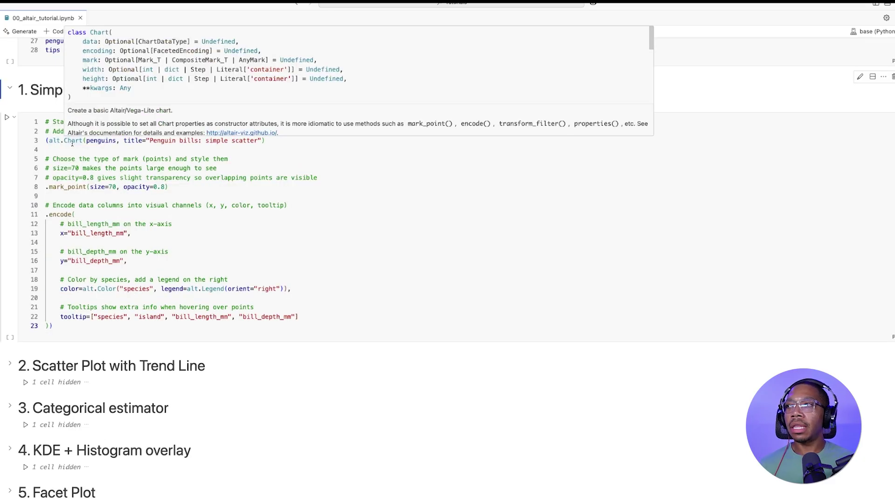
mouse_move(72, 141)
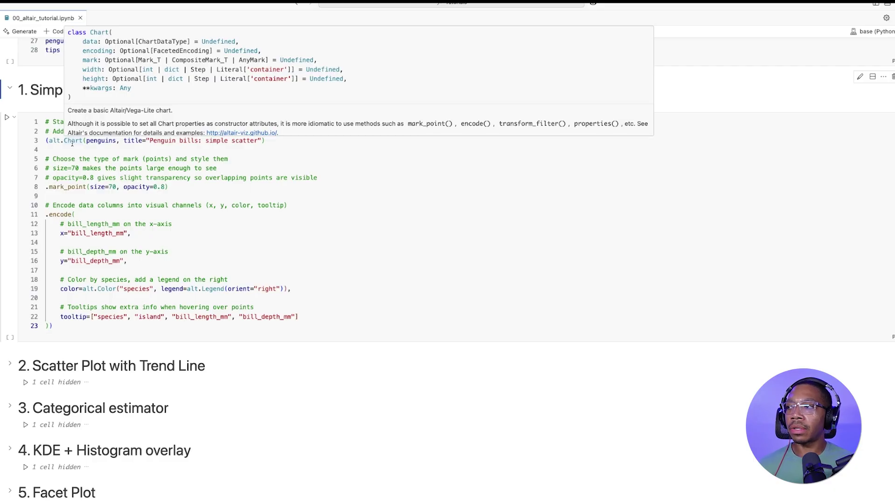
click(98, 140)
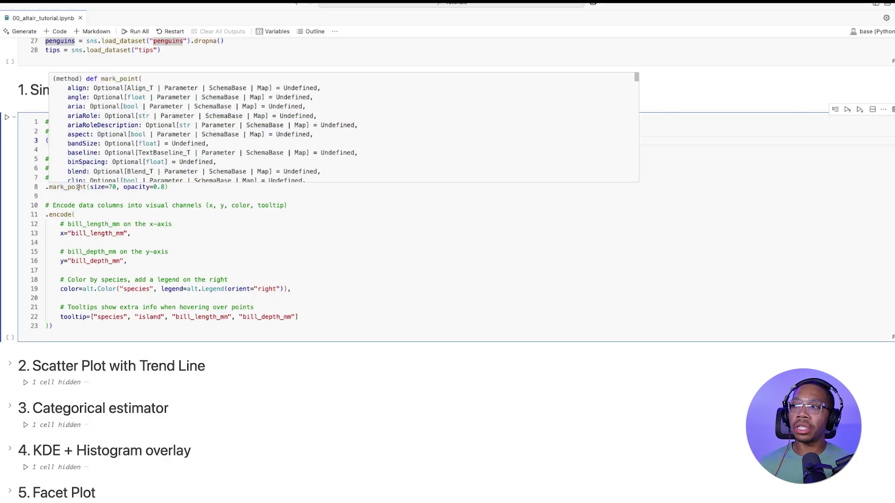
click(103, 186)
click(161, 187)
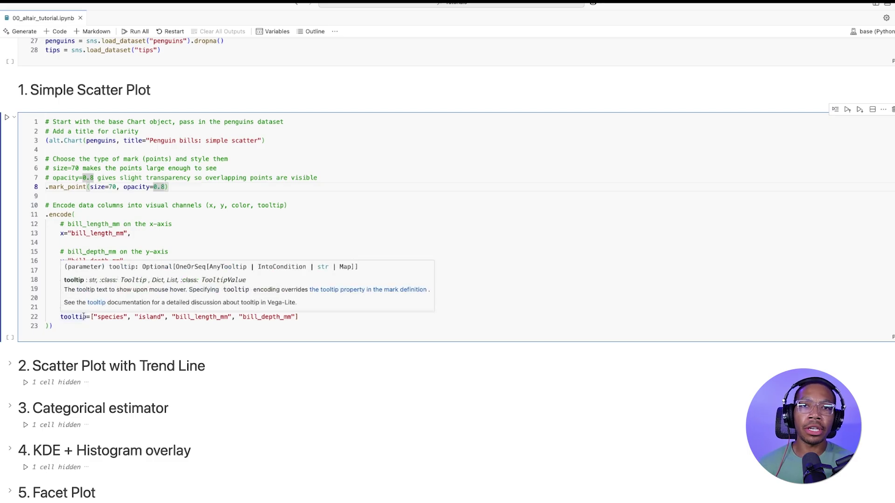
mouse_move(73, 316)
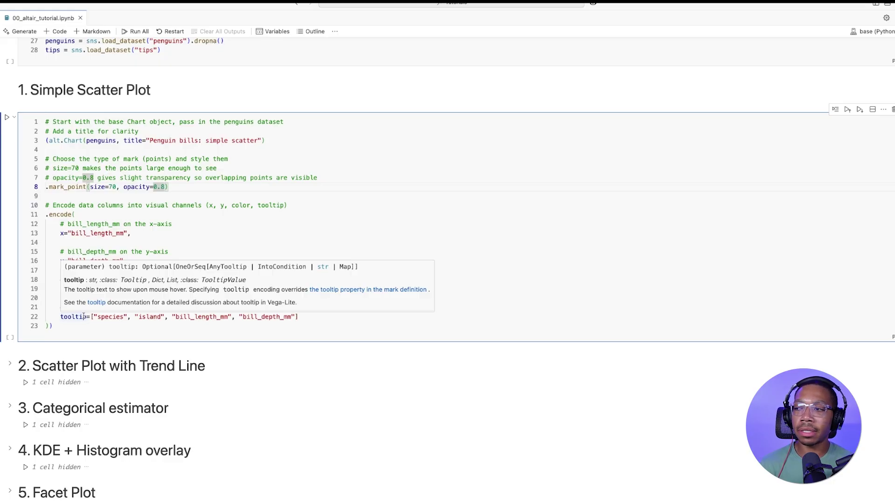
click(85, 317)
key(ctrl+Return)
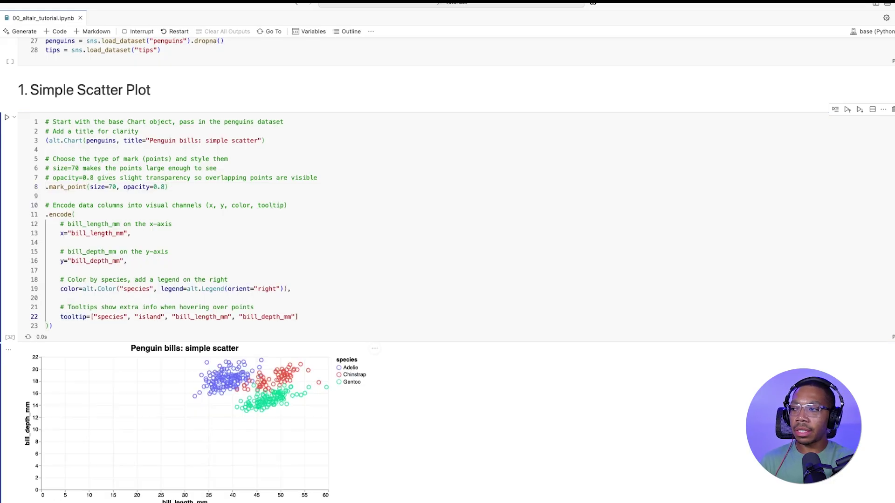
scroll(258, 295, down, 1)
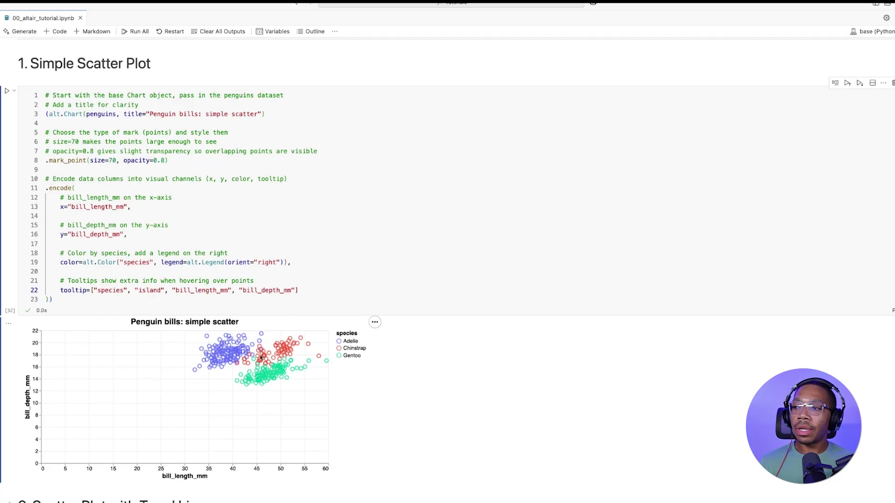
scroll(256, 334, up, 5)
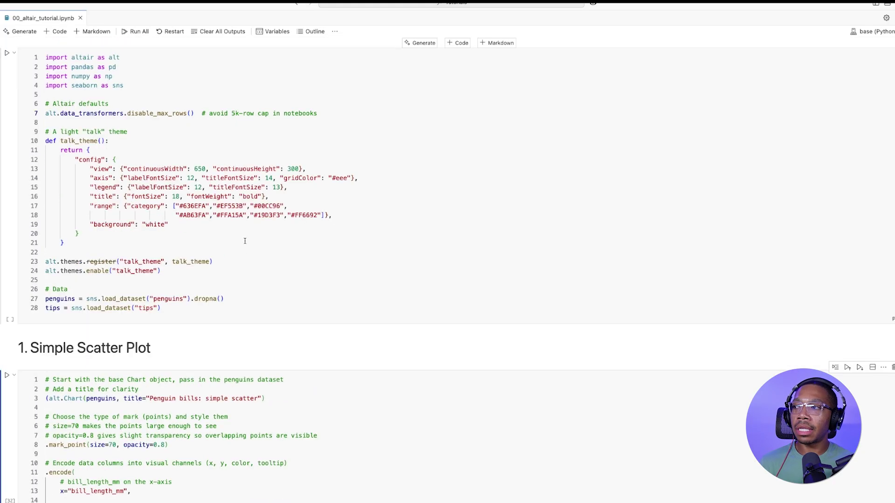
scroll(242, 239, down, 3)
scroll(241, 239, down, 3)
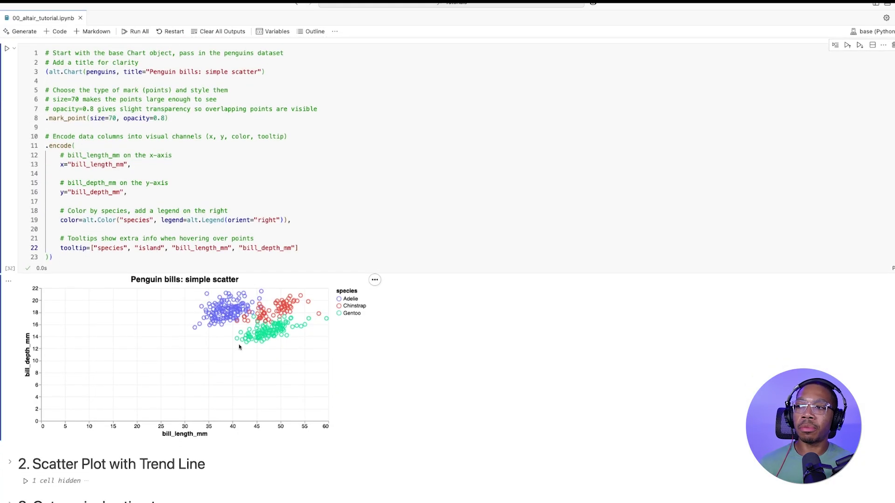
click(241, 310)
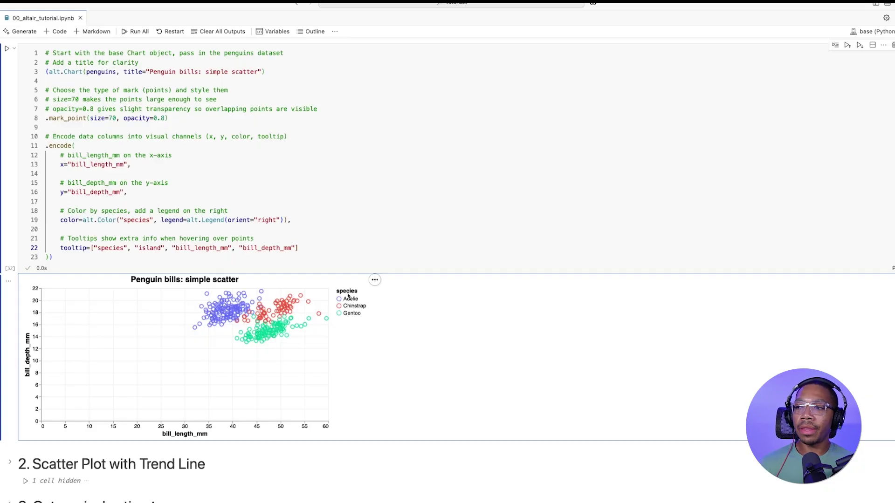
click(376, 281)
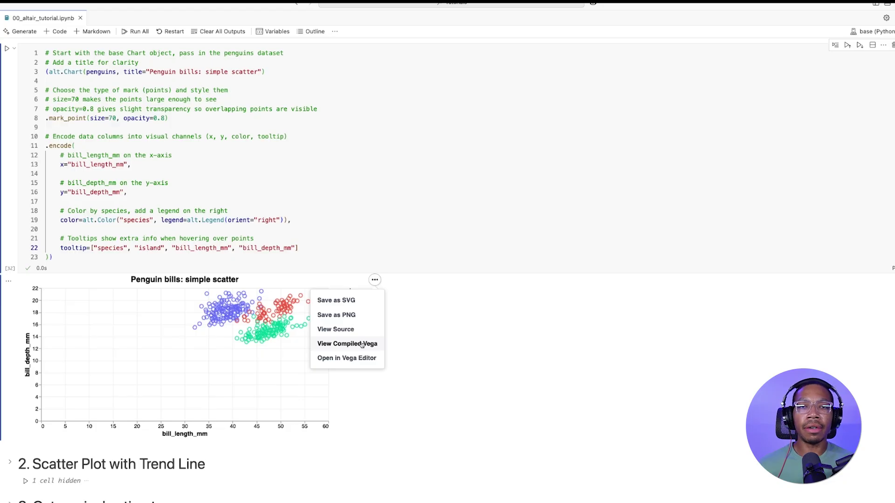
click(426, 311)
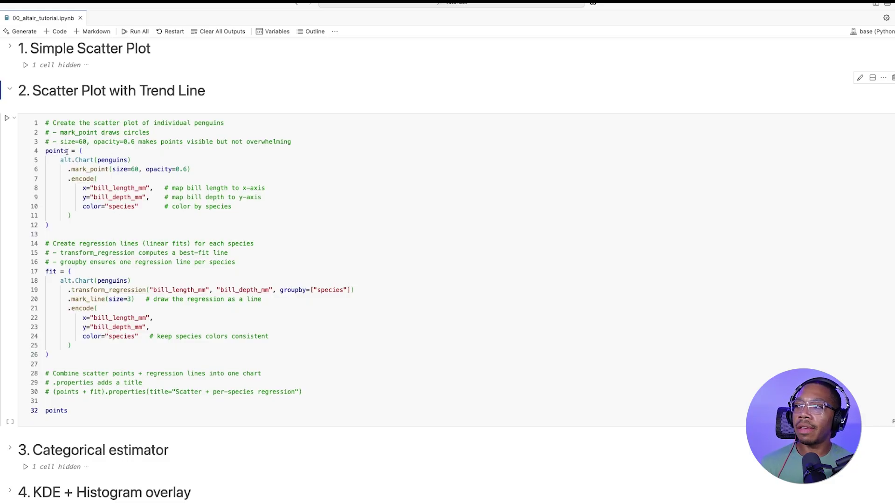
Run the Trend Line cell after reviewing its mark_point code.
click(67, 151)
click(68, 160)
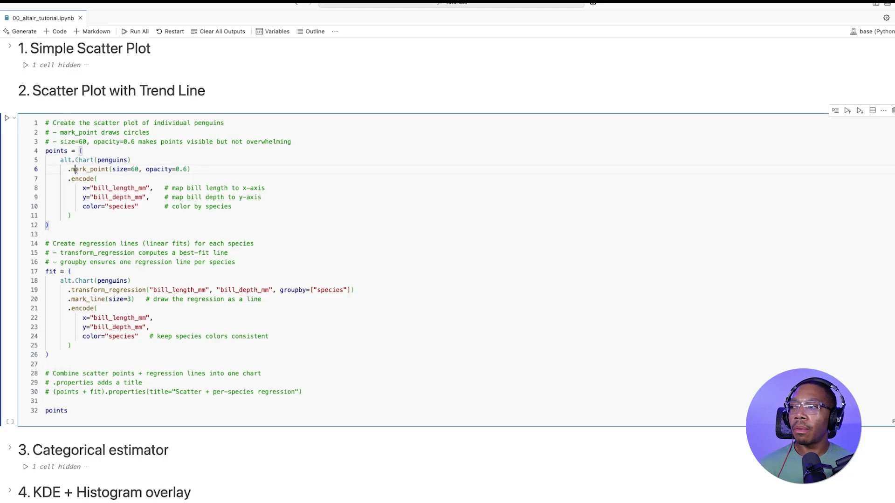
click(124, 170)
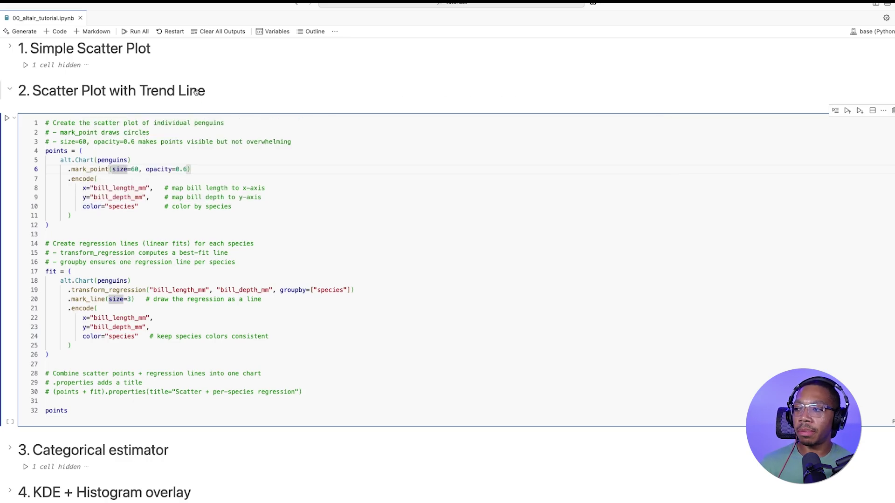
click(159, 409)
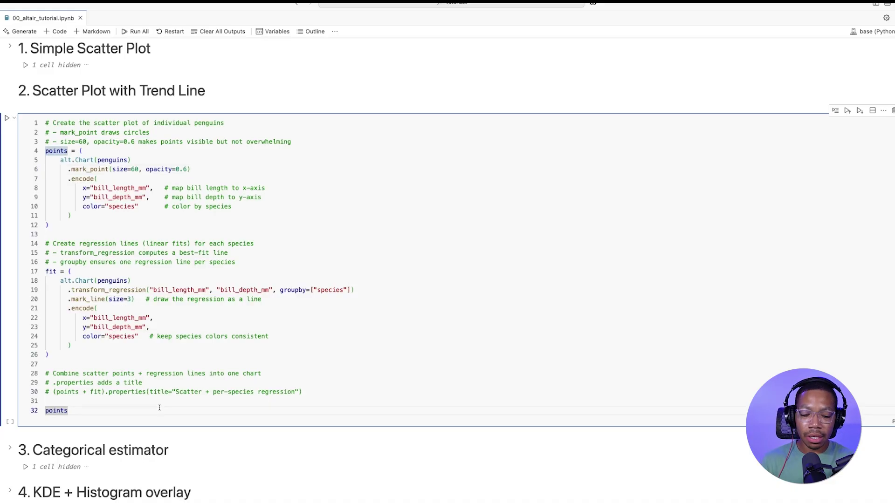
key(shift+Return)
scroll(188, 384, down, 5)
scroll(188, 384, down, 3)
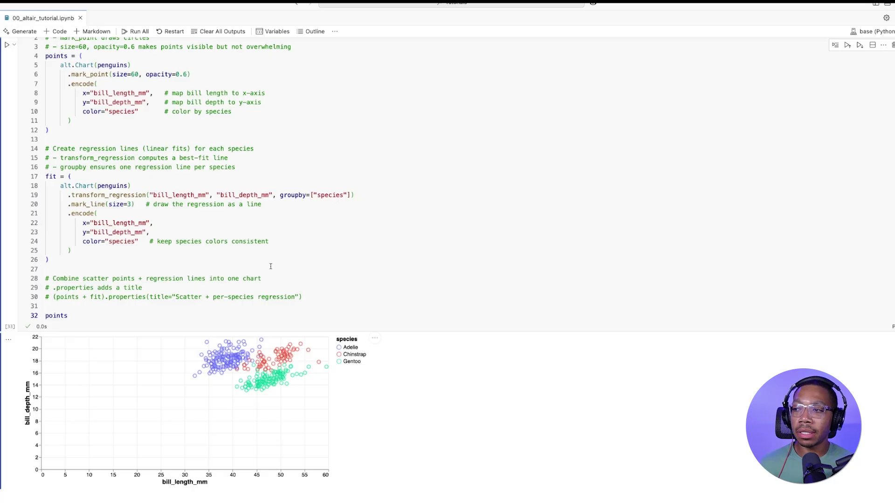
mouse_move(210, 406)
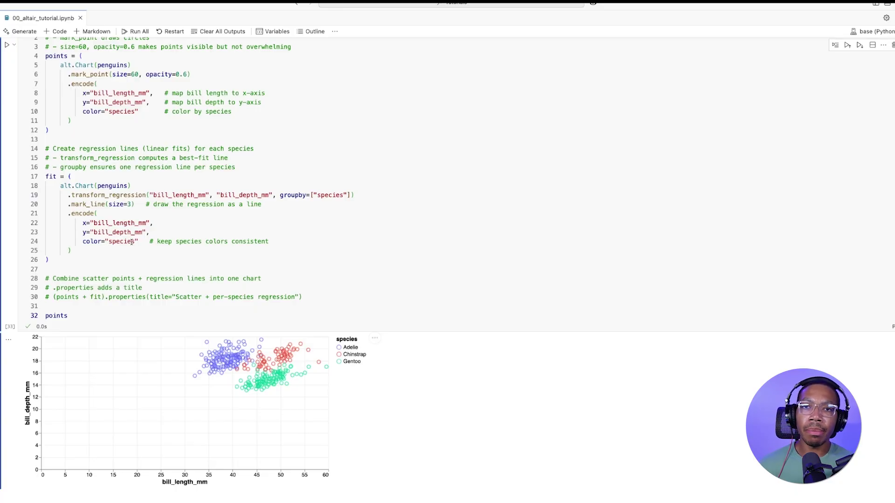
Replace the standalone points line with the uncommented points + fit line and rerun.
click(69, 316)
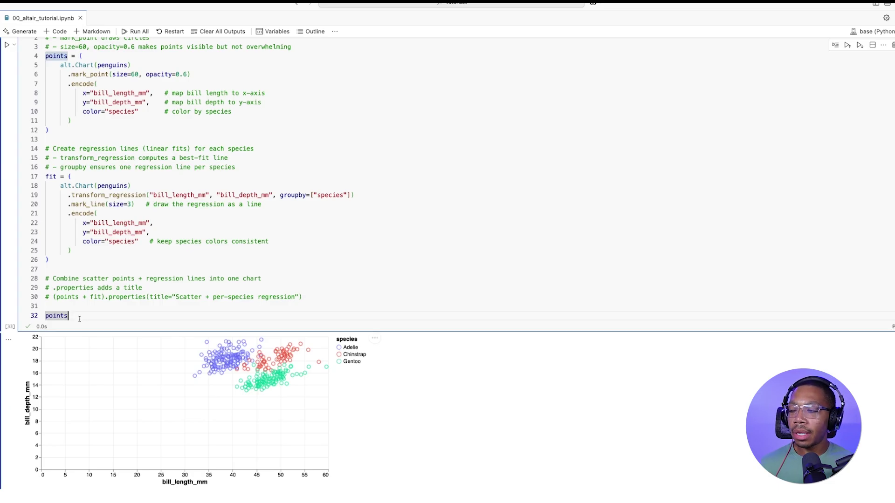
key(BackSpace)
key(BackSpace)
key(BackSpace)
key(BackSpace)
key(BackSpace)
key(BackSpace)
key(BackSpace)
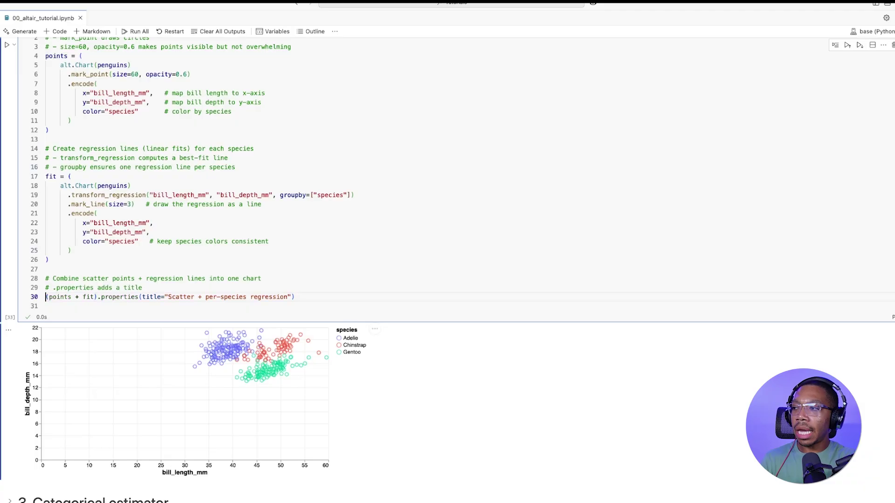
key(ctrl+slash)
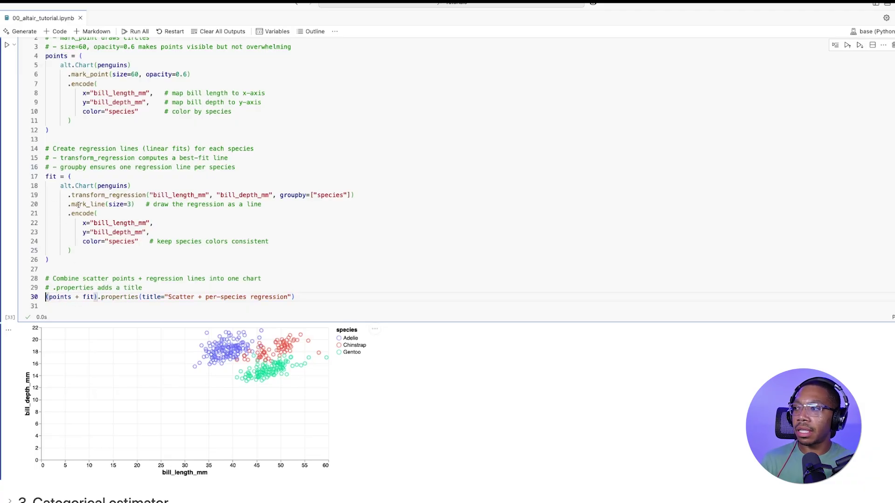
drag(49, 260, 45, 176)
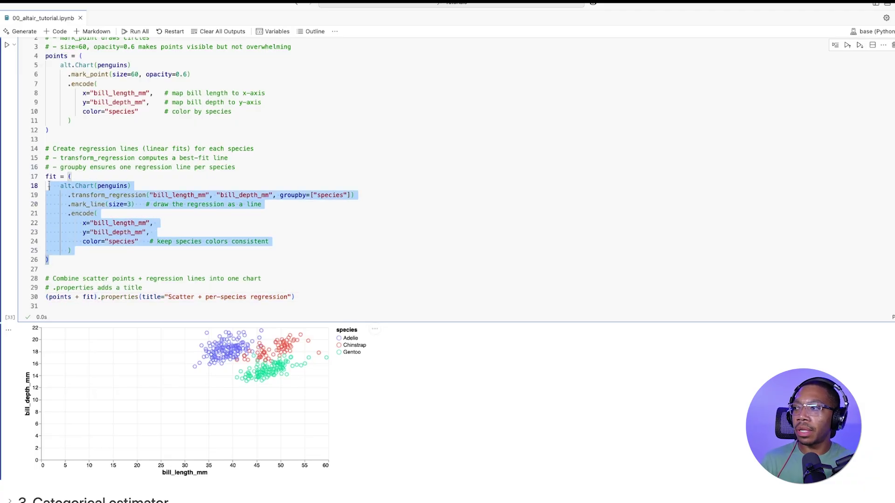
click(111, 298)
click(99, 297)
text(#)
key(ctrl+Return)
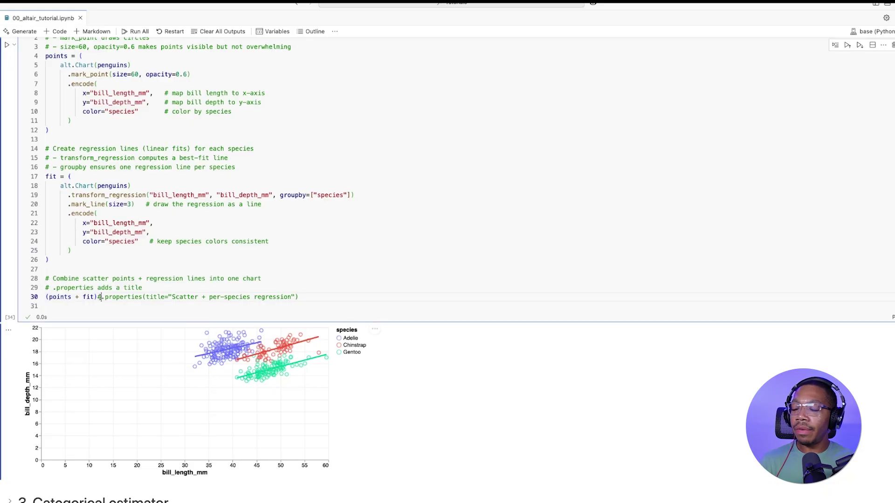
Remove the inserted comment mark and rerun to apply the chart title.
key(BackSpace)
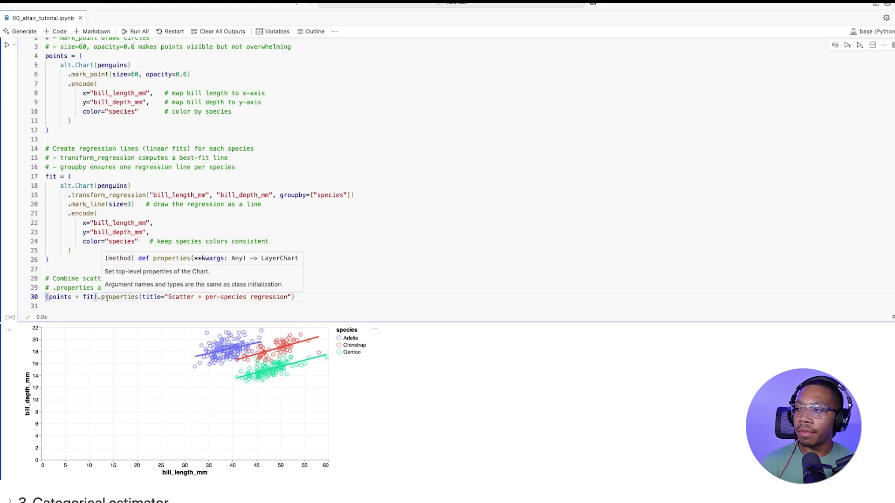
click(130, 298)
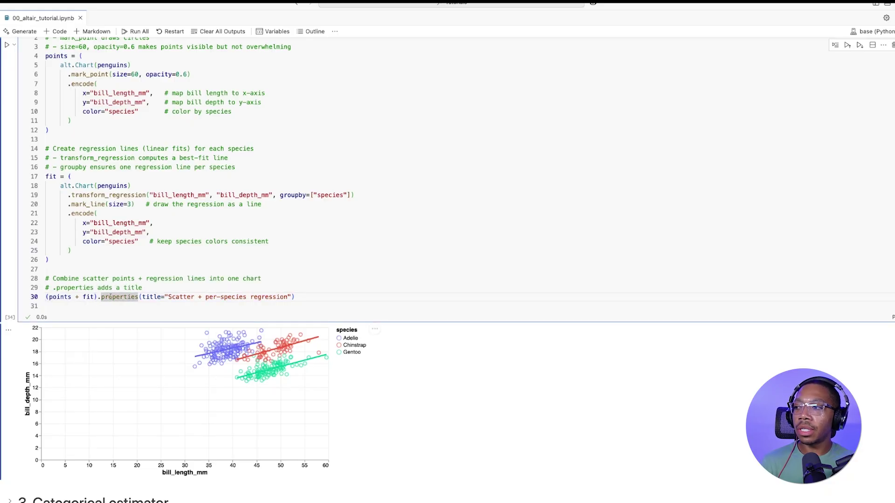
click(161, 297)
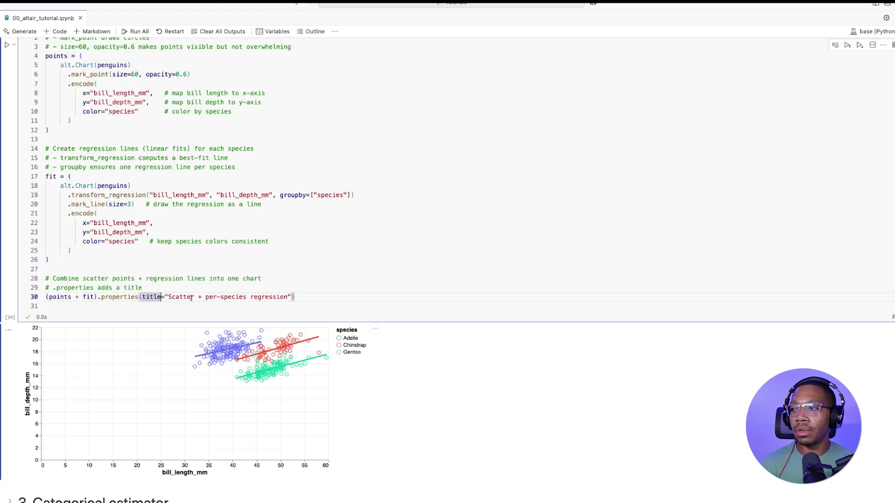
click(273, 297)
key(ctrl+Return)
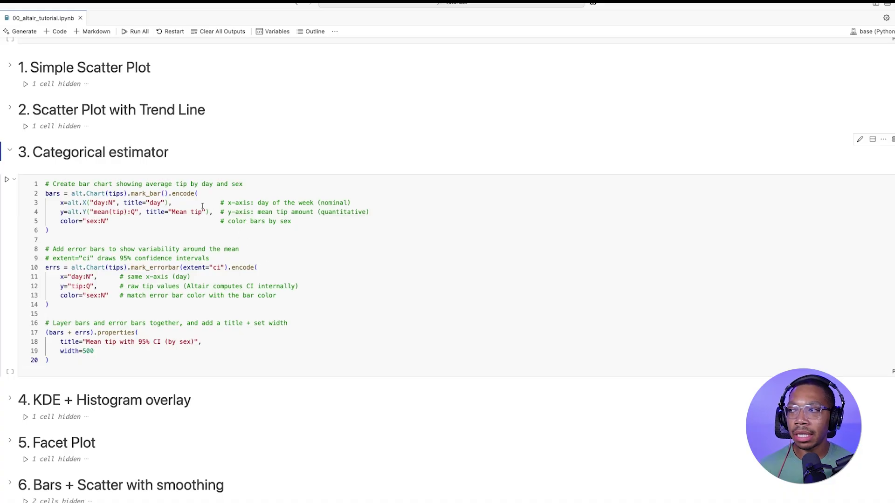
mouse_move(74, 201)
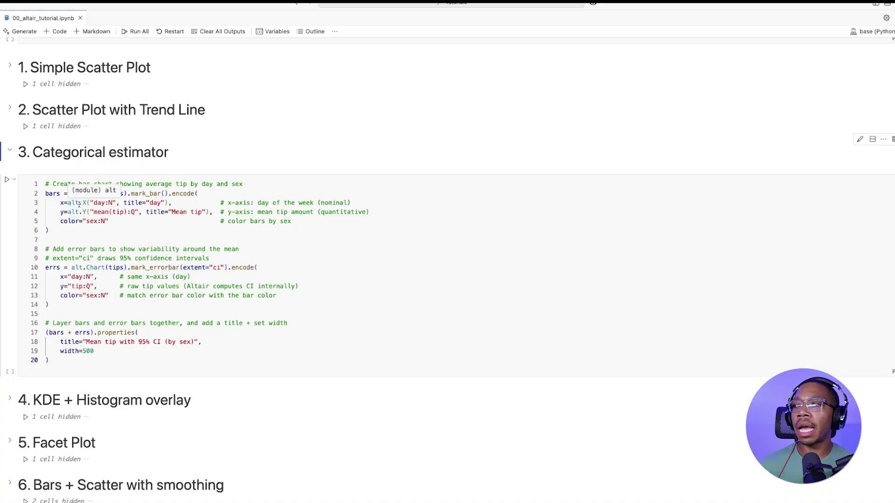
Highlight the uses of day, the title arguments and alt in the cell.
double_click(98, 203)
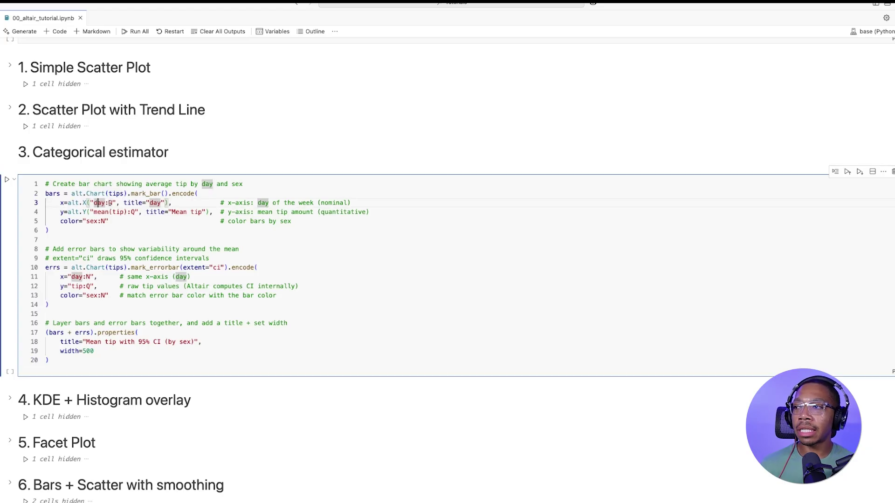
click(109, 203)
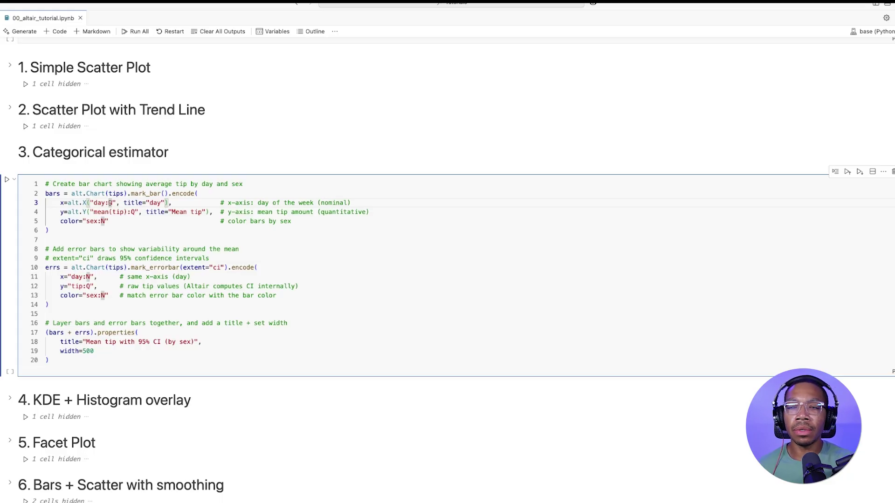
text(N)
double_click(133, 203)
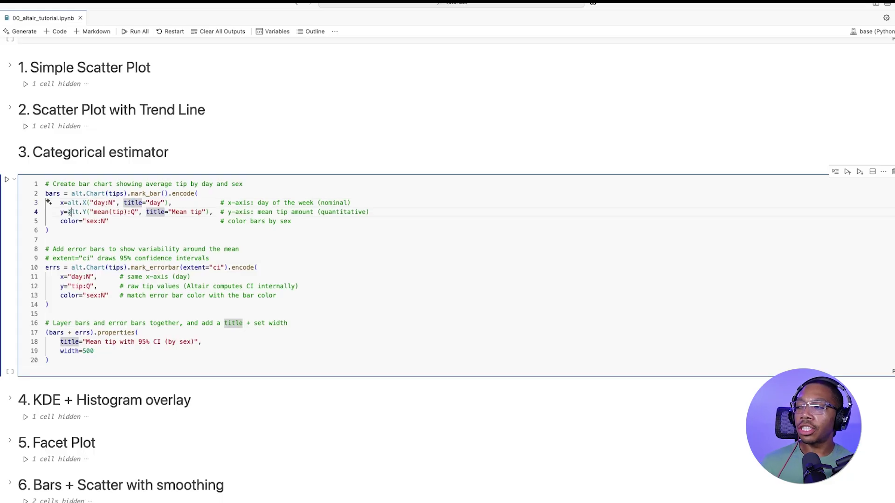
double_click(73, 211)
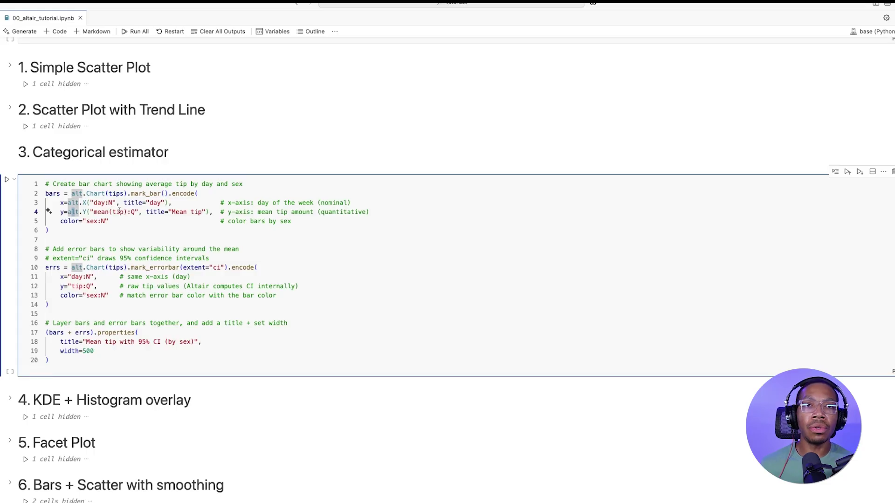
Select the y-axis title and sex:N code, then run the categorical estimator cell.
click(147, 212)
drag(147, 212, 163, 212)
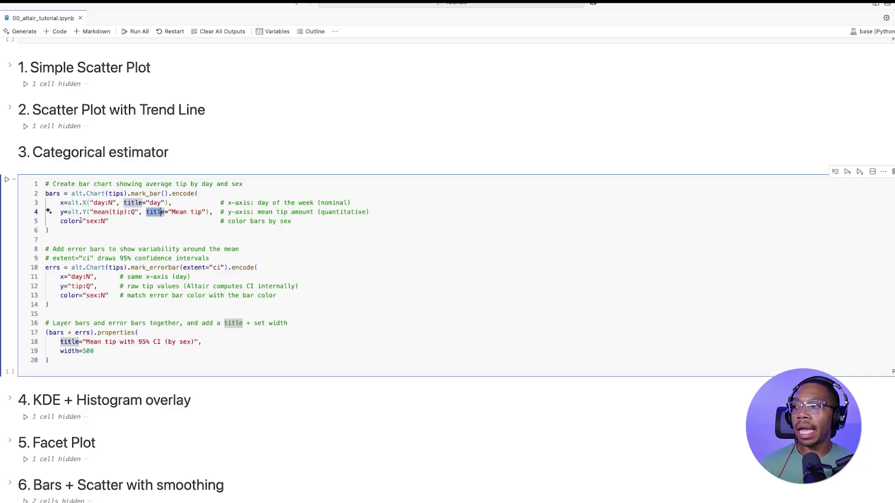
drag(94, 221, 102, 221)
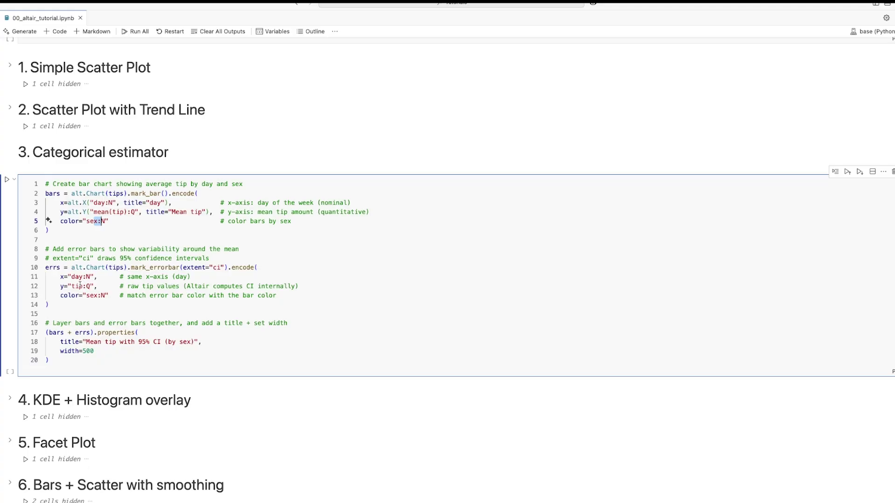
click(62, 359)
key(ctrl+Return)
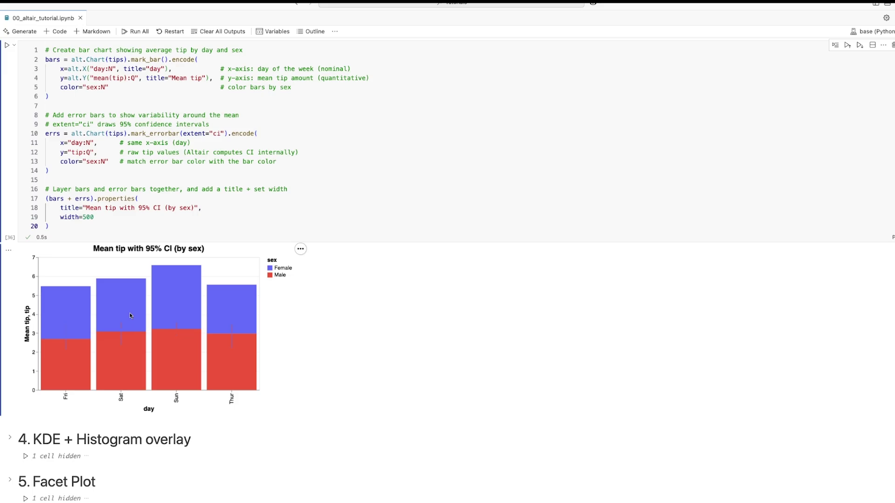
Comment out the title-and-width layering lines and run the cell showing bars alone.
drag(70, 226, 44, 199)
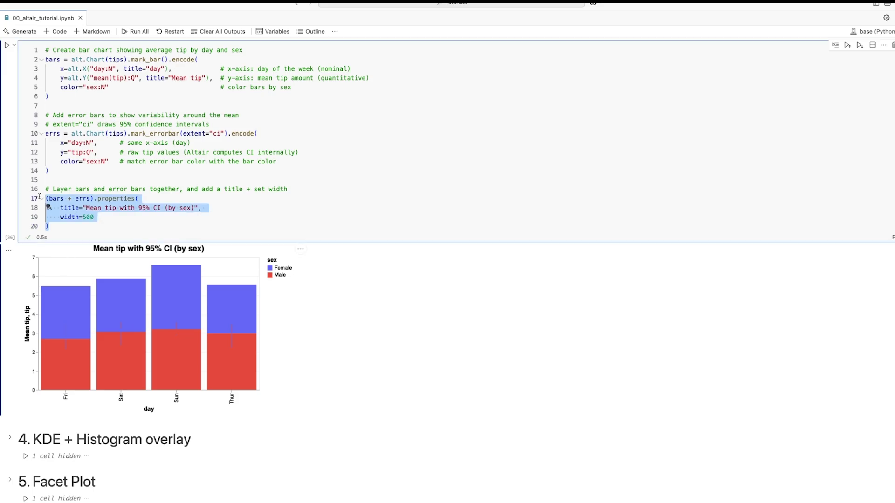
key(ctrl+slash)
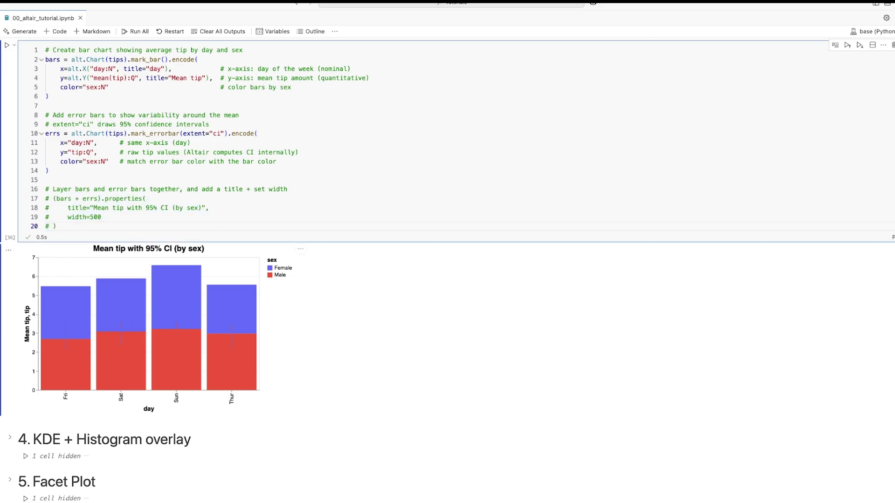
key(Return)
text(bars)
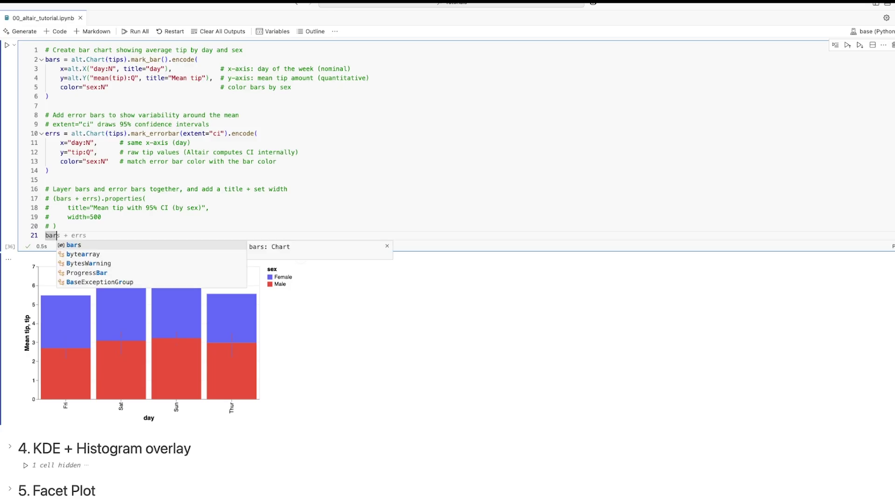
key(ctrl+Return)
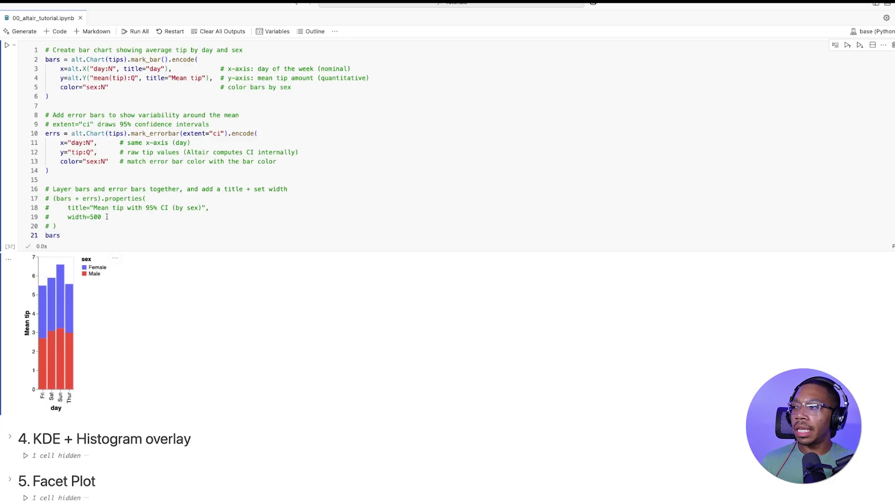
Change the final line to bars | errs and run the cell.
drag(101, 216, 73, 217)
double_click(52, 236)
key(End)
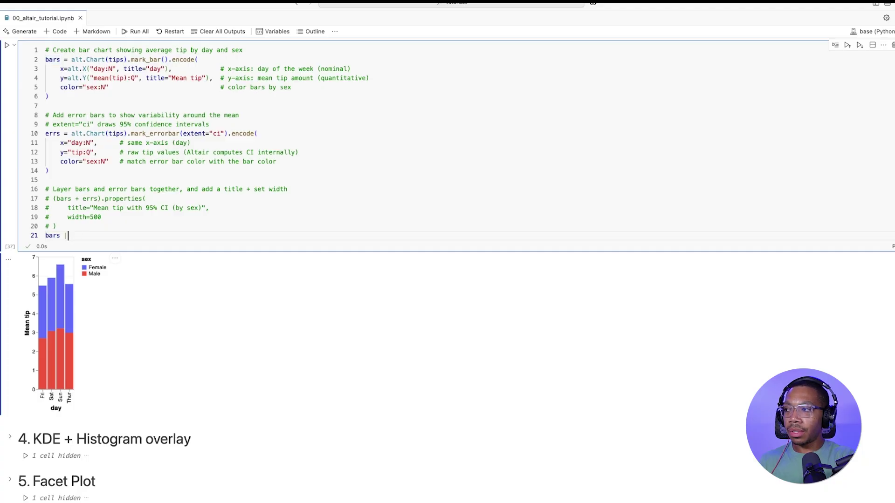
text( err)
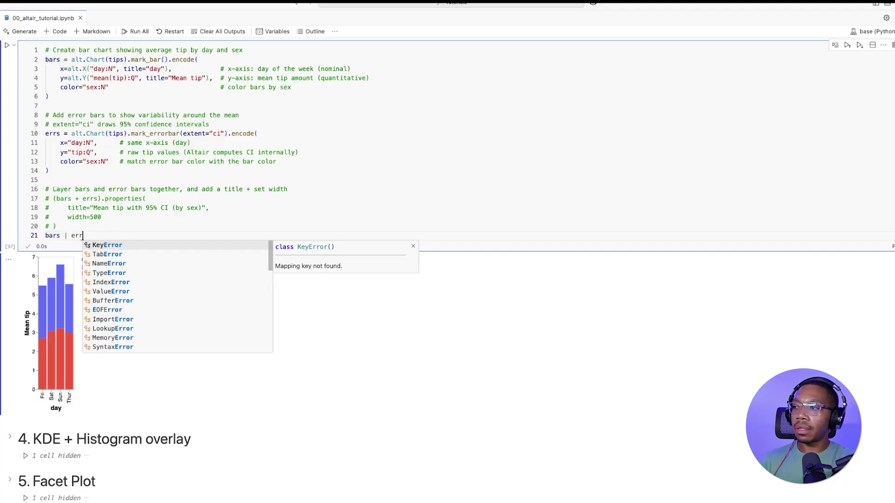
text(s)
key(shift+Return)
mouse_move(123, 289)
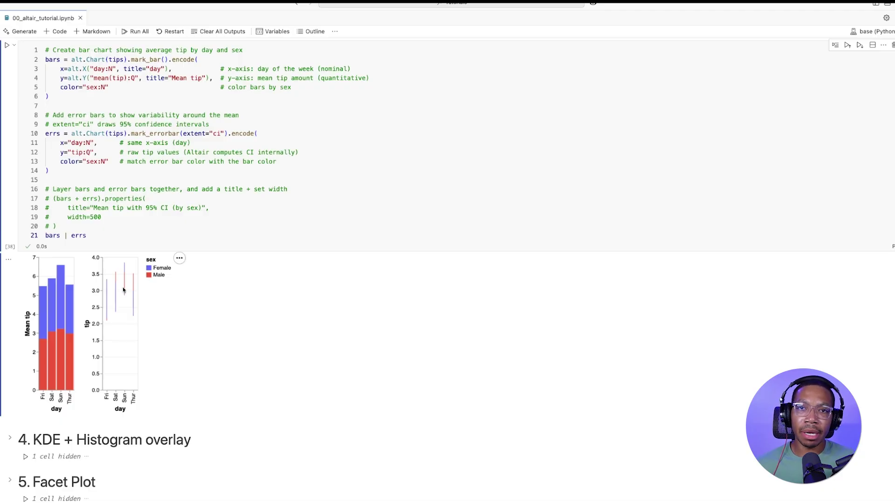
Layer the charts with bars + errs, rerun, and select width=500 and that line.
click(67, 236)
key(BackSpace)
key(BackSpace)
text(+)
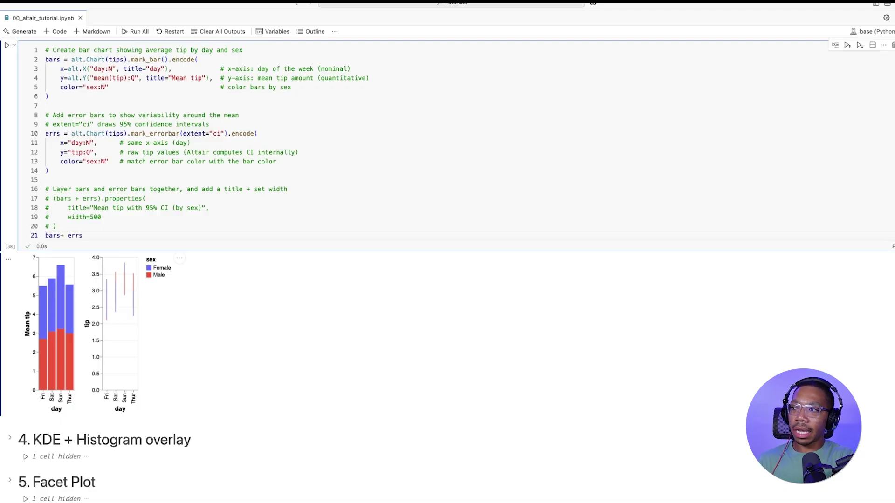
key(shift+Return)
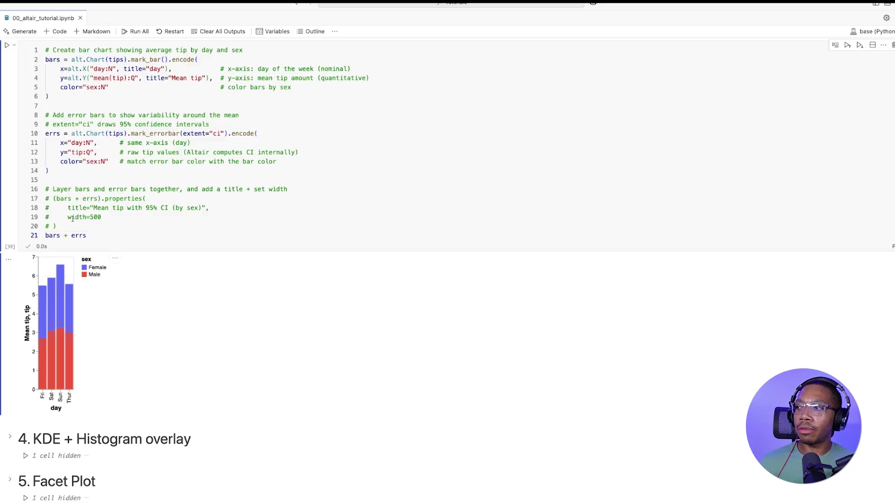
drag(67, 217, 100, 217)
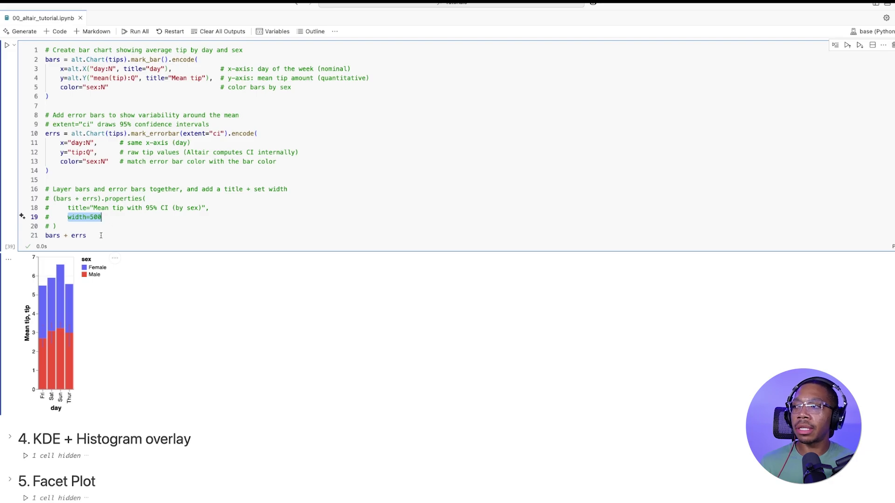
drag(87, 235, 42, 235)
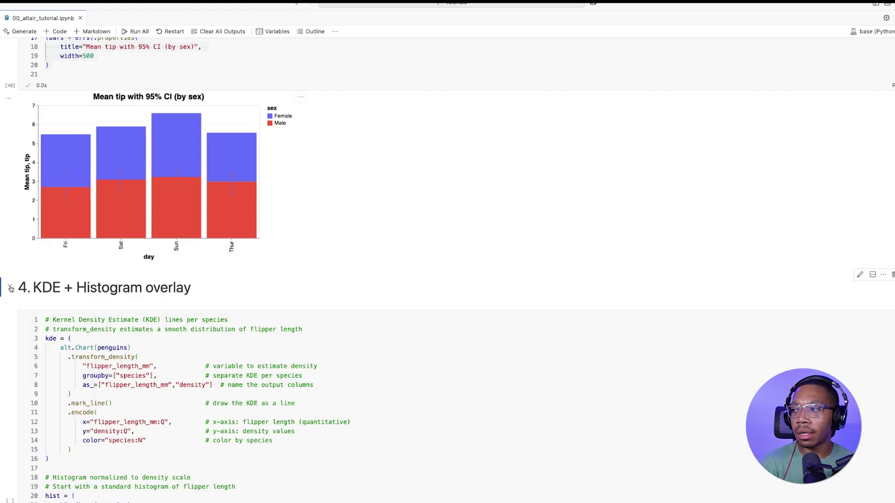
scroll(45, 294, down, 3)
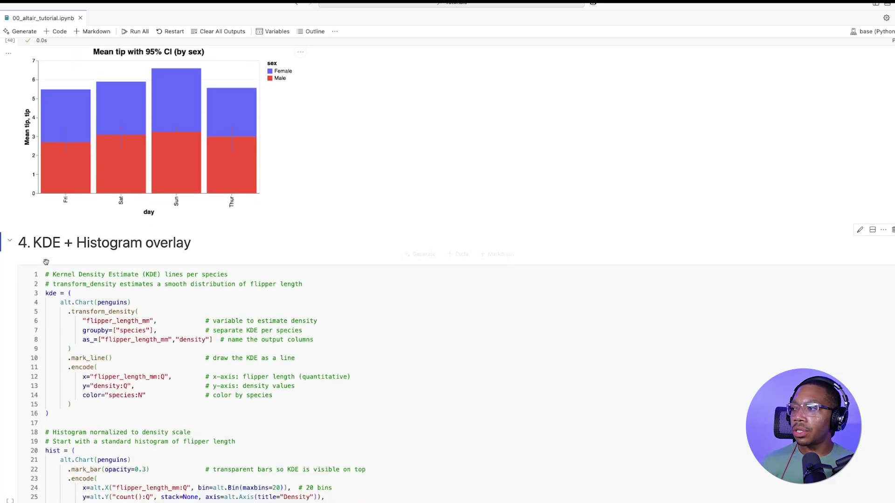
mouse_move(127, 258)
scroll(128, 259, down, 2)
scroll(106, 266, down, 2)
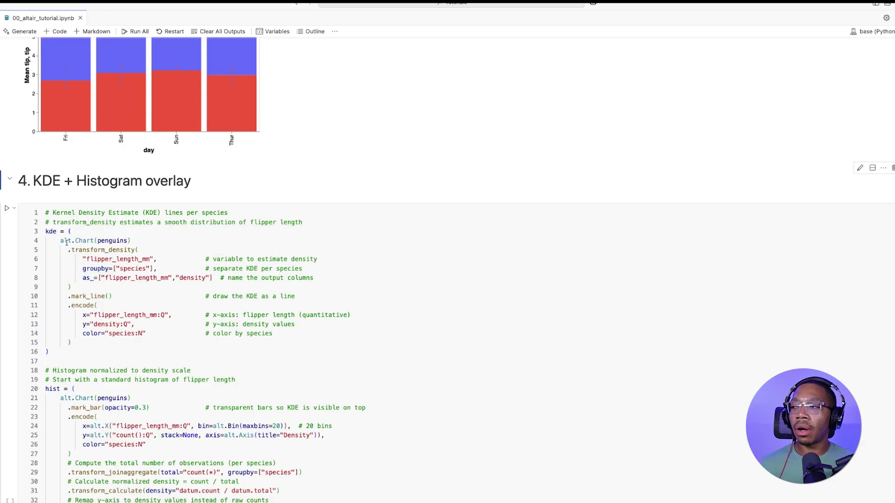
mouse_move(113, 312)
double_click(85, 250)
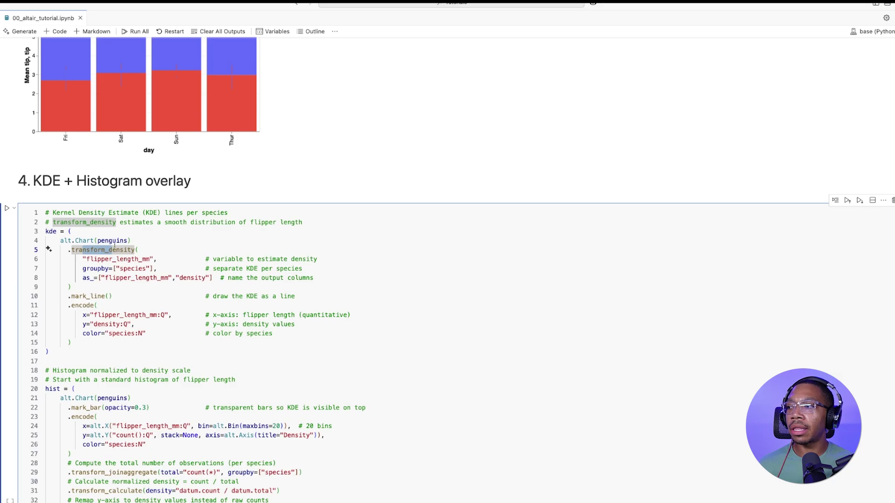
double_click(112, 240)
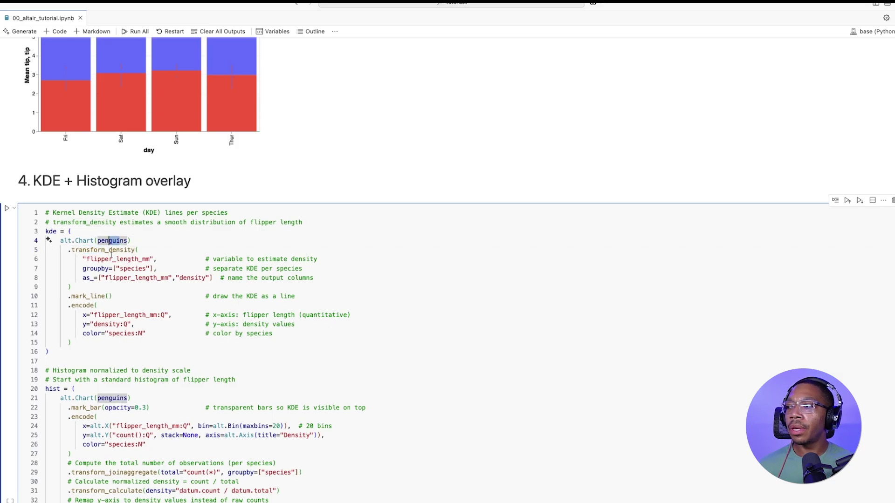
click(85, 279)
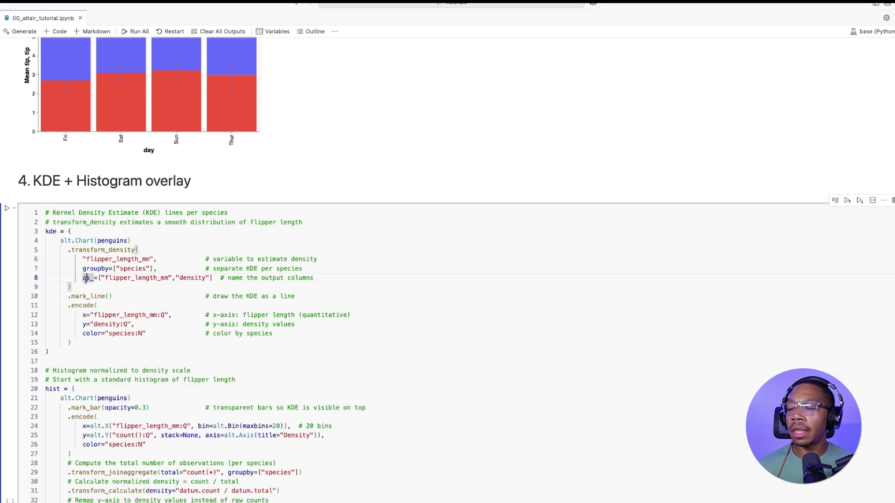
double_click(86, 279)
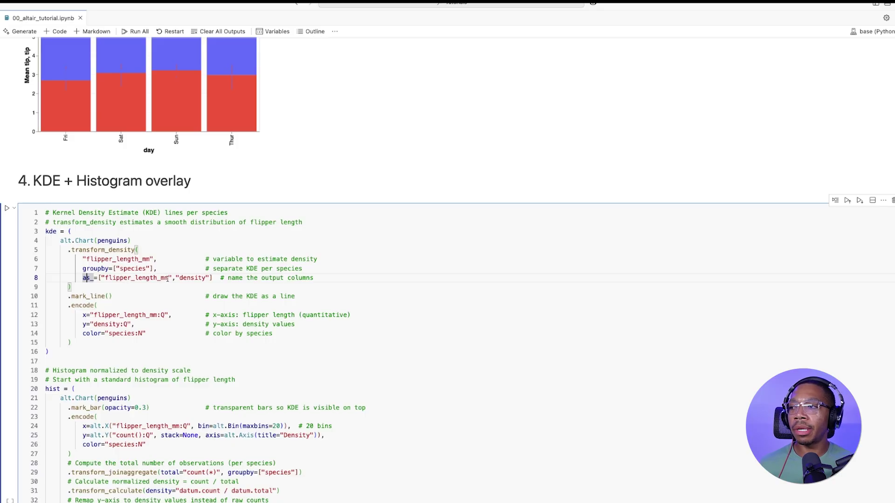
double_click(92, 296)
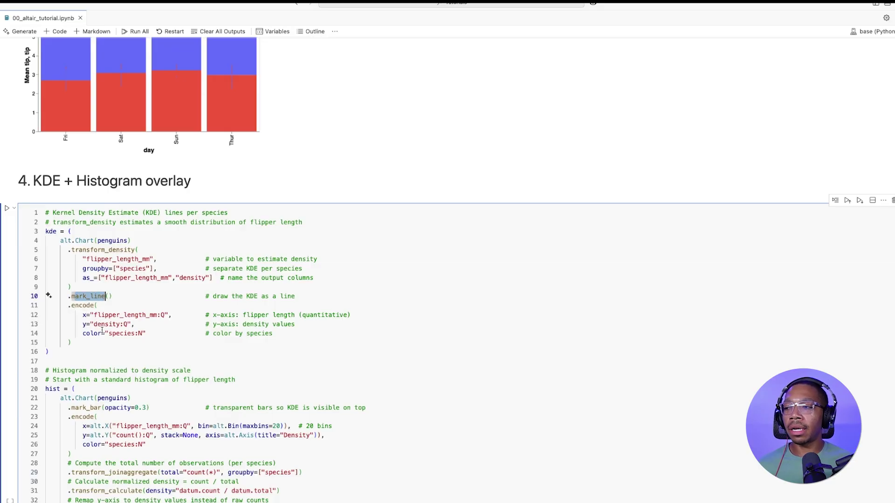
scroll(98, 325, down, 3)
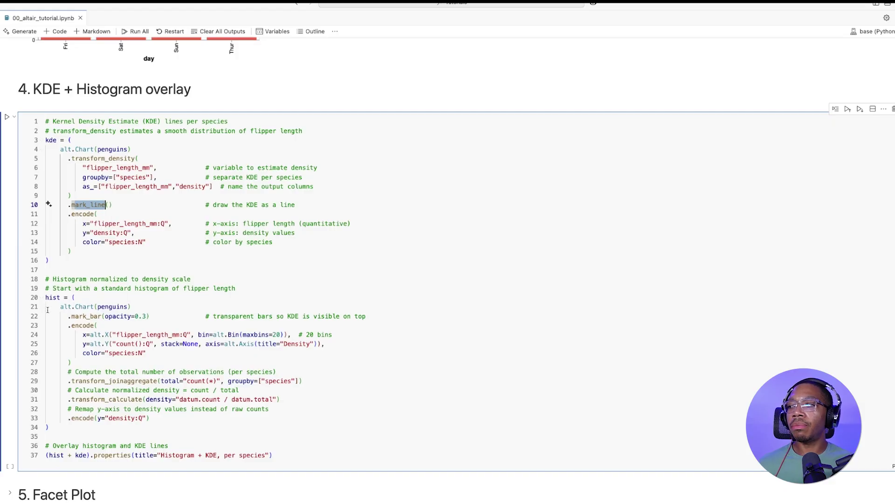
Highlight the histogram's mark_bar, flipper_length_mm, alt.Bin and maxbins code.
double_click(84, 316)
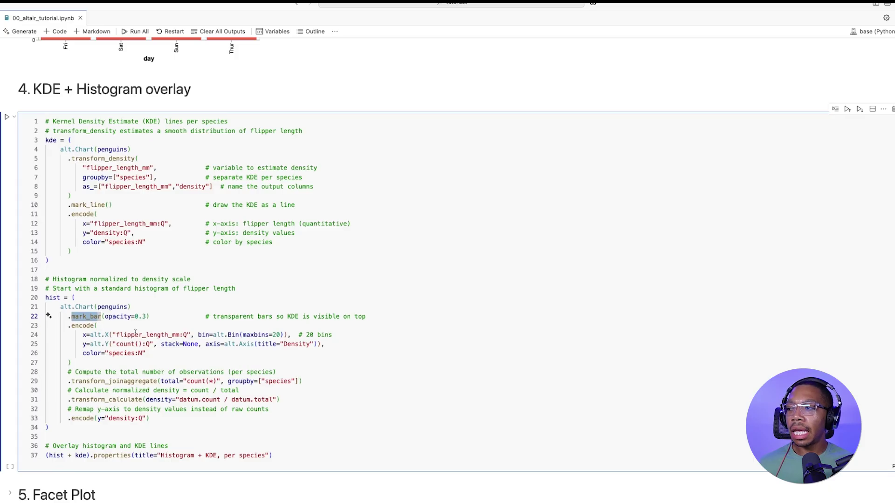
double_click(147, 335)
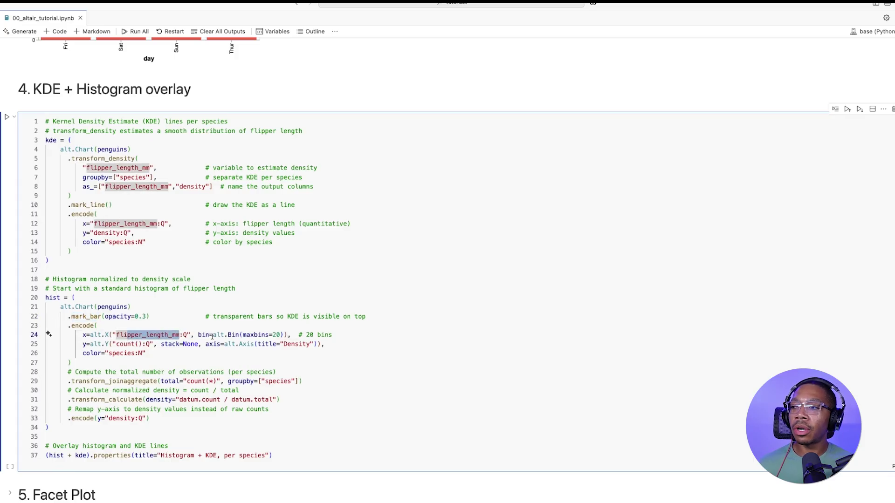
double_click(204, 335)
drag(217, 335, 241, 335)
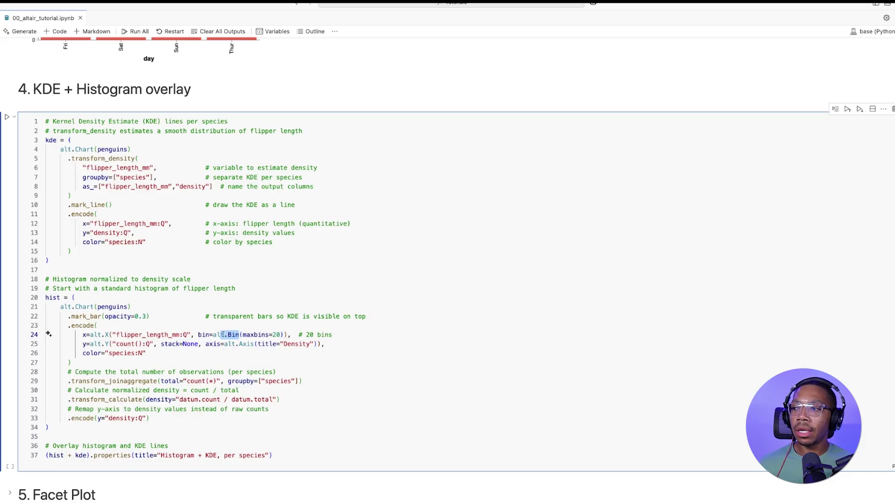
click(216, 335)
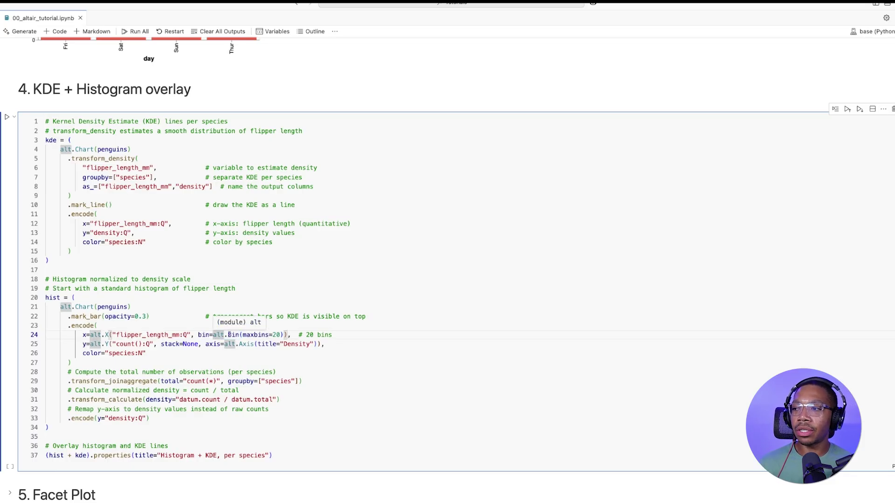
click(251, 335)
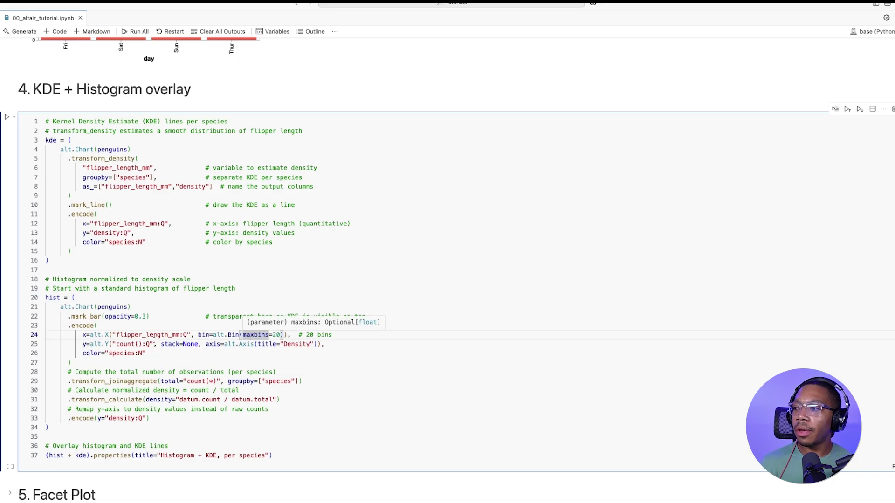
Select count() and the stack setting, then run the overlay cell.
drag(117, 344, 147, 344)
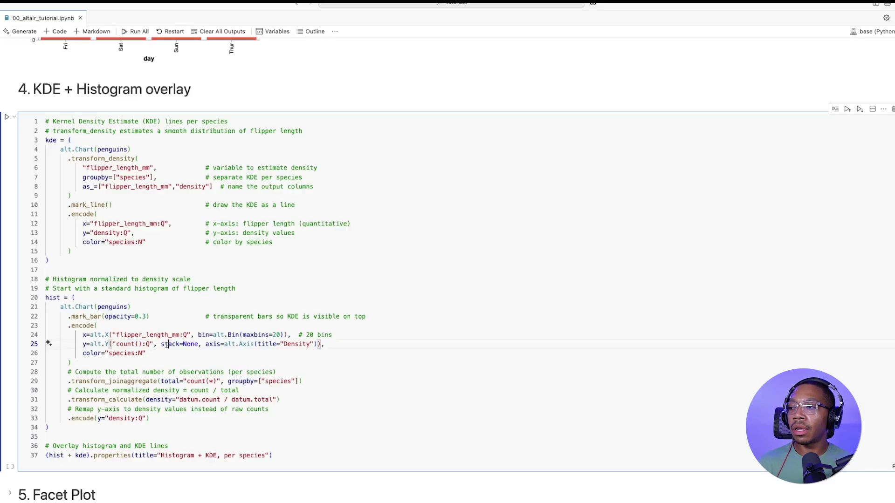
drag(165, 344, 188, 343)
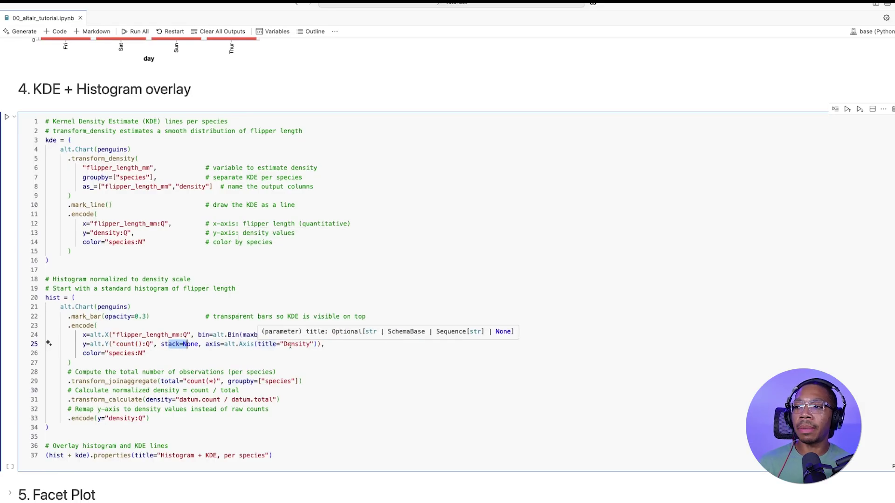
key(shift+Return)
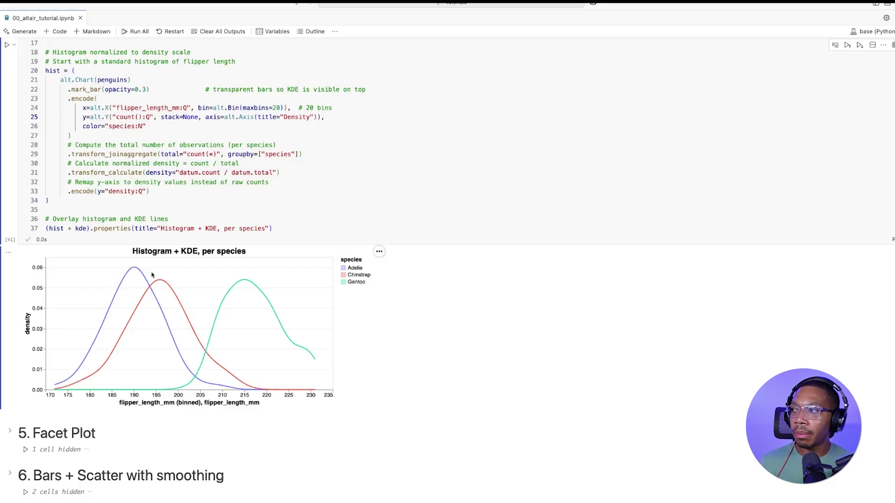
scroll(146, 311, up, 3)
scroll(145, 311, up, 3)
scroll(147, 310, up, 2)
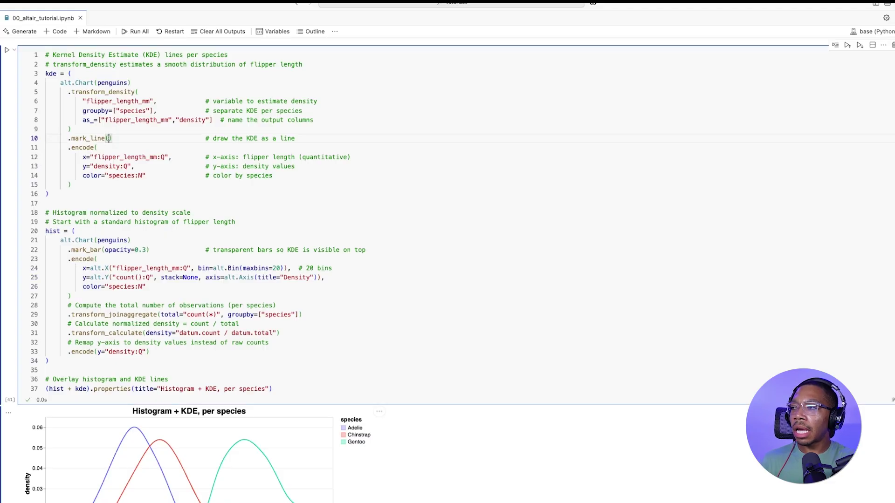
text(strokeWidth = 5)
Rerun with strokeWidth 5 for thicker KDE lines, then expand the Facet Plot section.
key(shift+Return)
scroll(127, 216, down, 6)
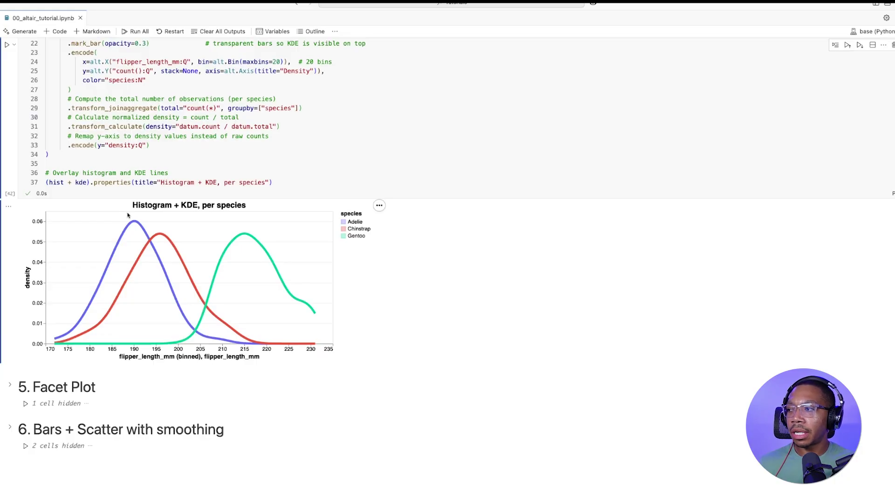
click(10, 387)
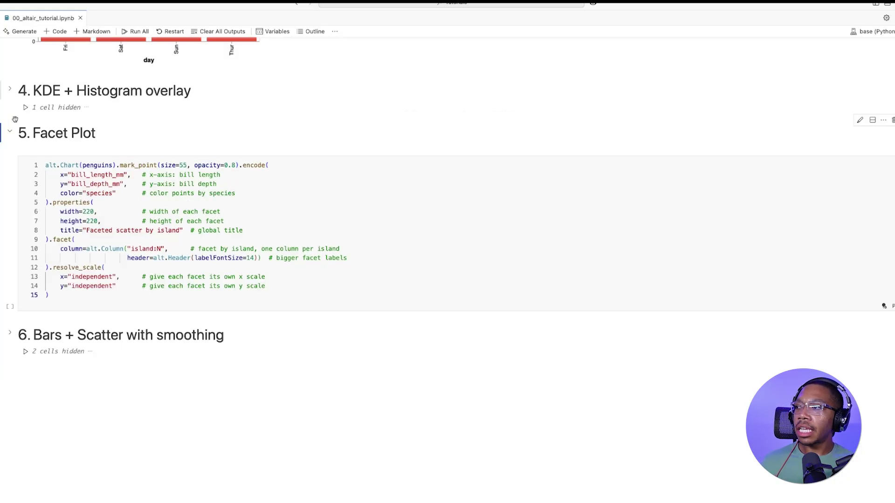
Run the Facet Plot cell after highlighting resolve_scale for independent scales.
click(105, 165)
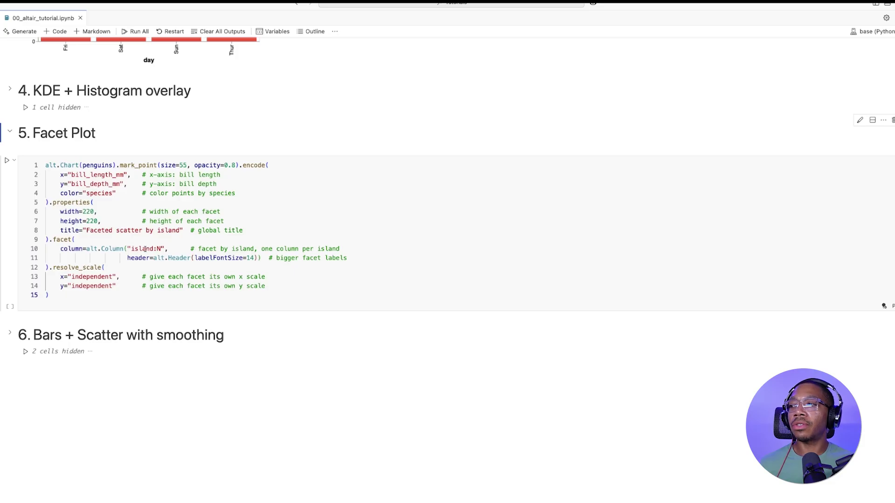
double_click(77, 268)
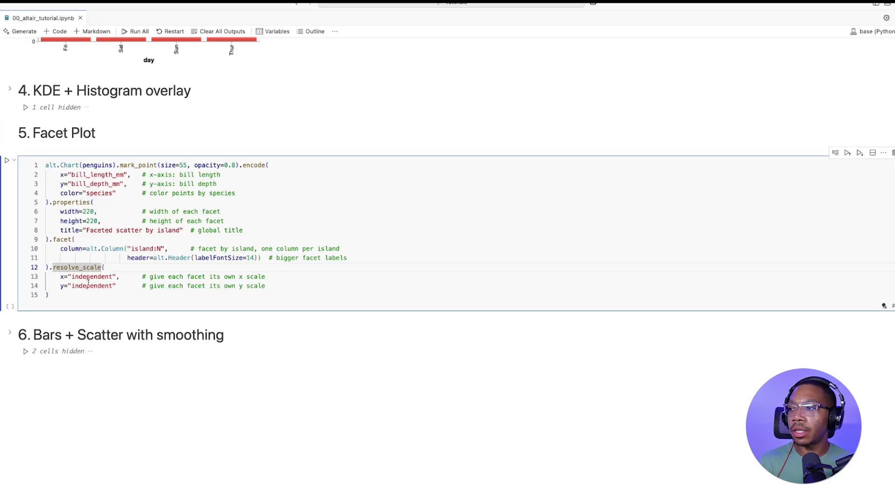
key(ctrl+Return)
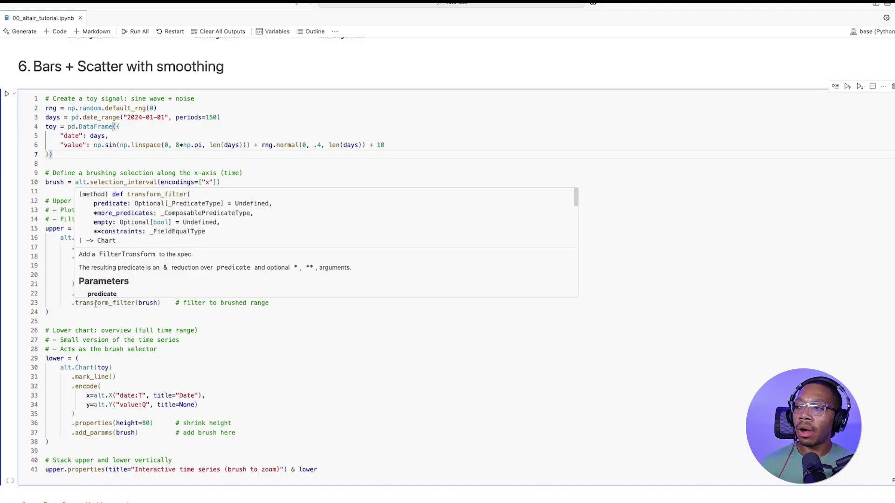
Highlight the transform_filter call and every use of the brush selection.
double_click(105, 302)
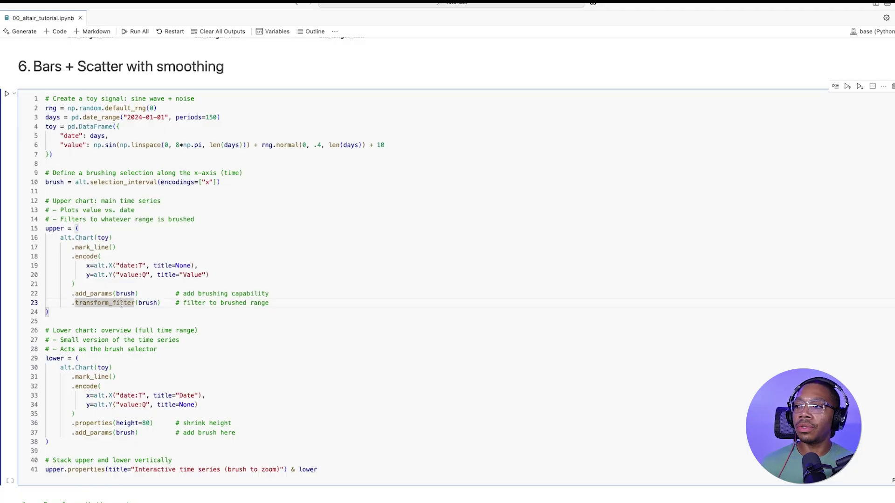
double_click(151, 303)
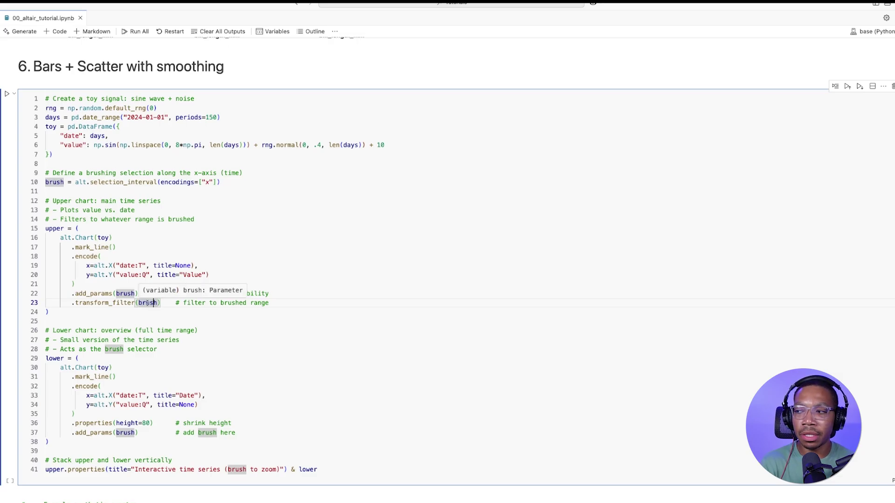
scroll(154, 303, down, 2)
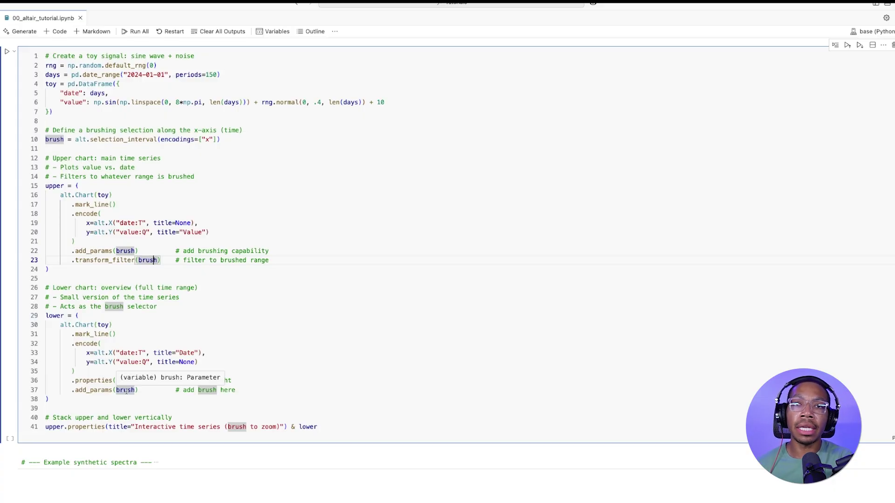
Run the time series cell and brush a date range on the lower overview chart.
key(shift+Return)
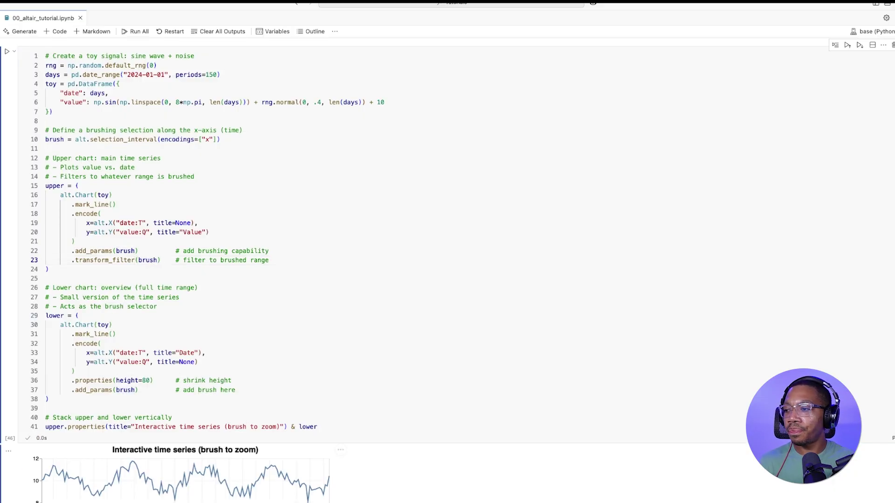
scroll(251, 280, down, 5)
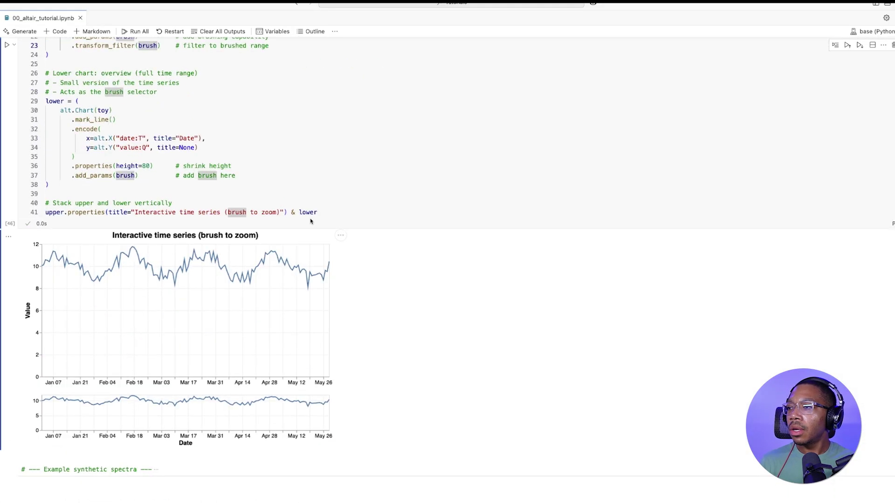
click(294, 213)
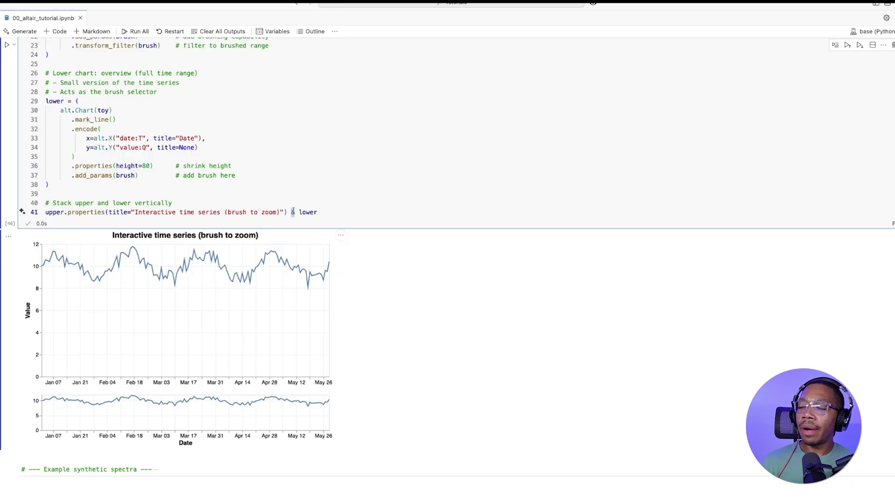
mouse_move(209, 408)
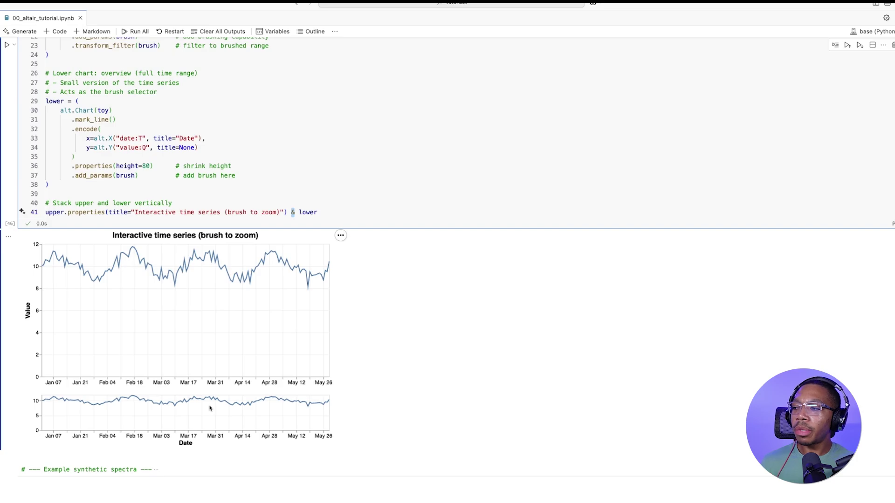
drag(149, 407, 223, 410)
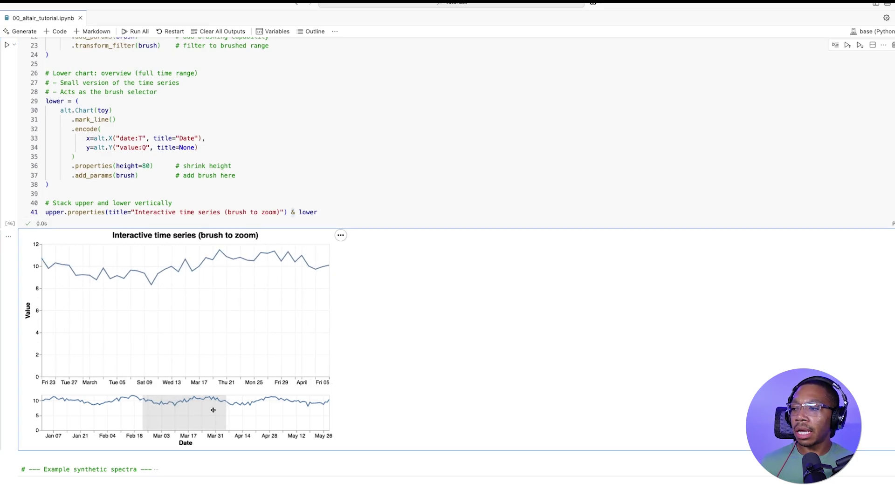
Shift the brushed range to earlier dates, resize it, then clear the brush.
drag(222, 410, 171, 413)
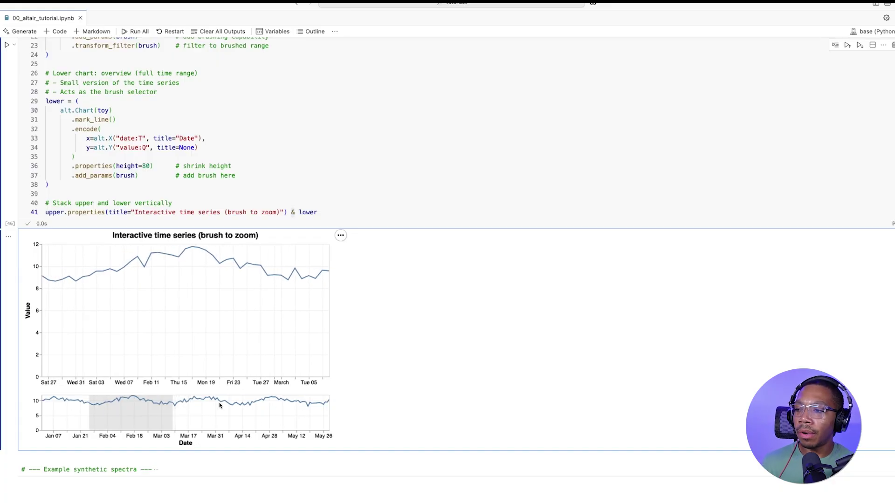
mouse_move(124, 410)
mouse_down()
mouse_move(202, 409)
mouse_move(146, 414)
mouse_up()
click(98, 402)
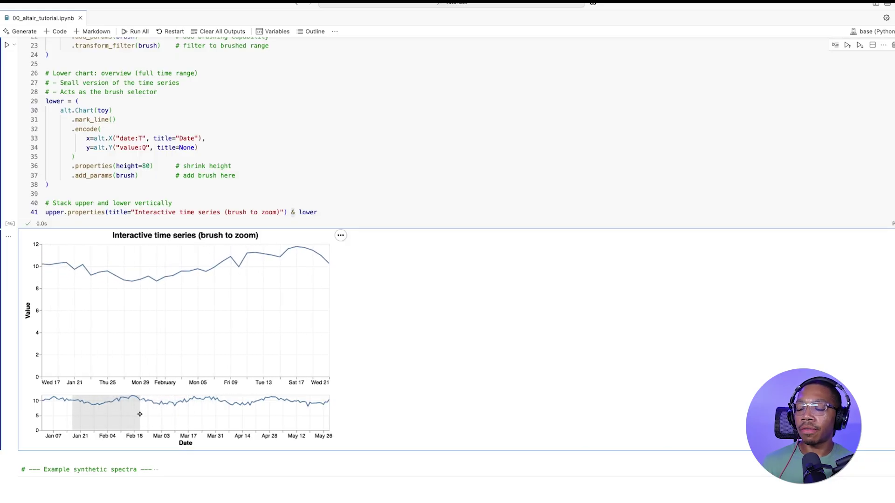
drag(139, 414, 129, 415)
scroll(138, 414, up, 4)
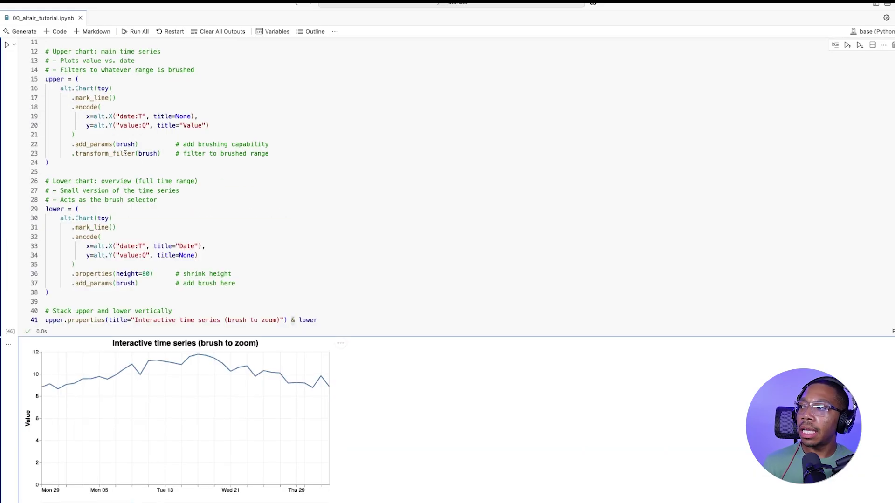
Highlight the transform_filter brush step and the selection_interval brush definition on line 10.
mouse_move(91, 153)
mouse_down()
mouse_move(138, 153)
mouse_move(123, 144)
mouse_up()
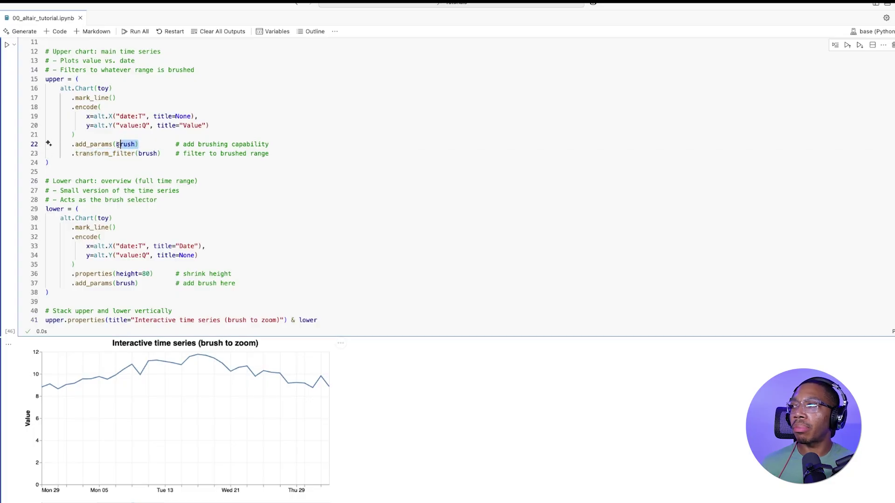
double_click(148, 153)
scroll(222, 280, up, 2)
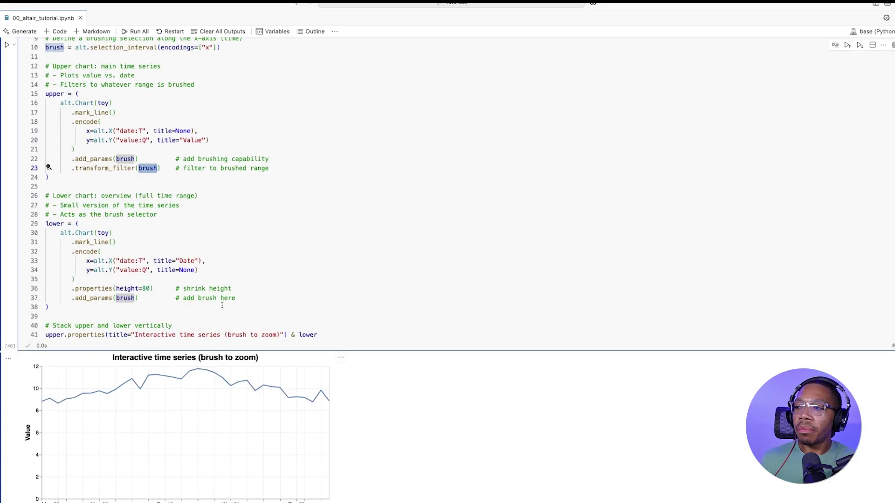
scroll(222, 306, up, 5)
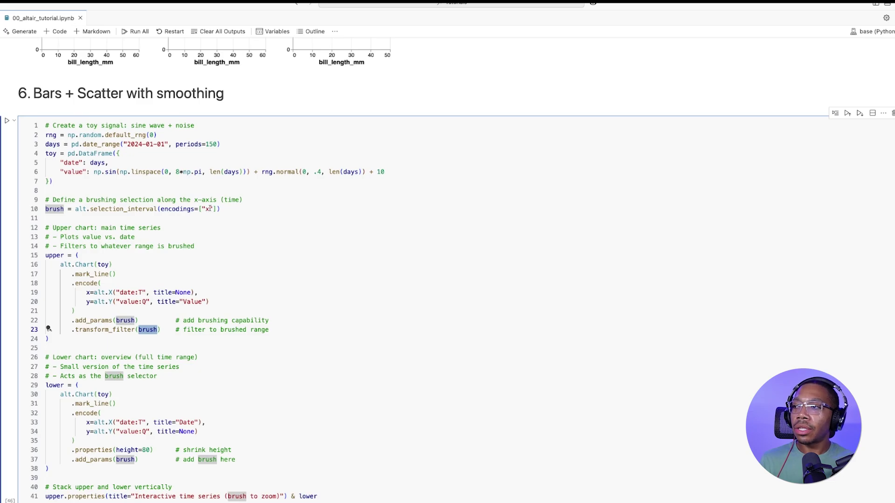
drag(220, 208, 91, 209)
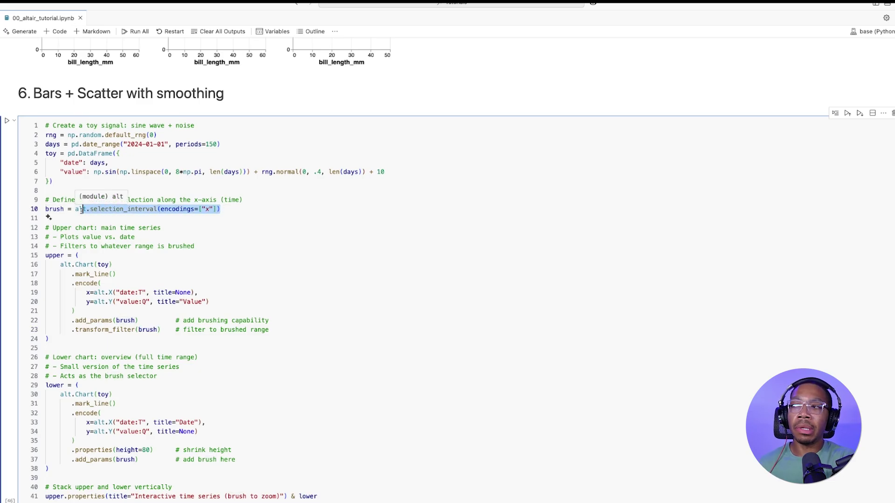
double_click(54, 209)
click(72, 217)
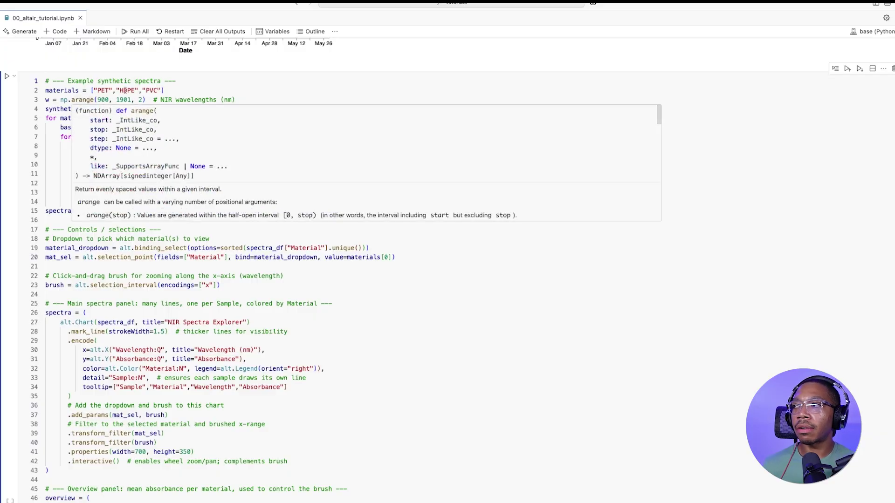
double_click(103, 90)
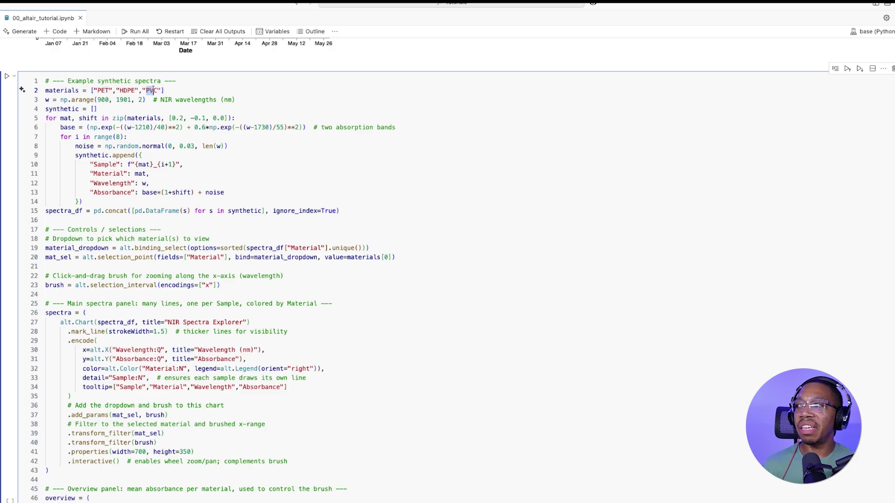
double_click(152, 91)
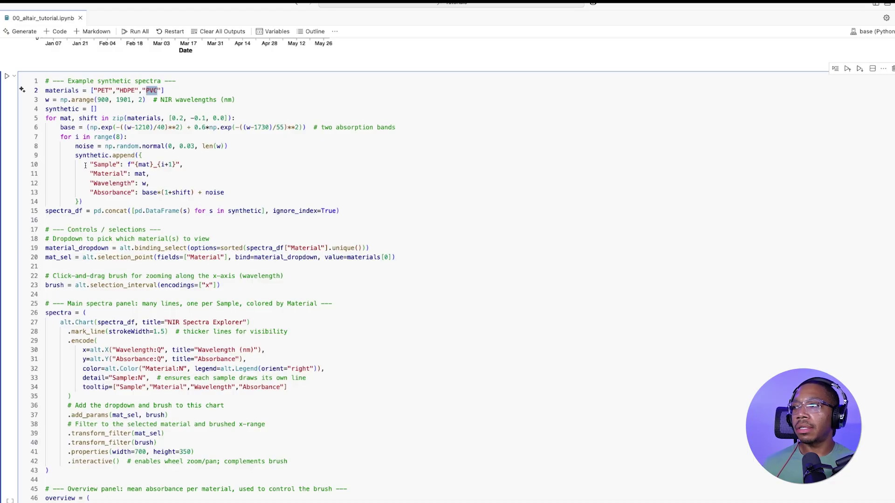
scroll(124, 207, down, 1)
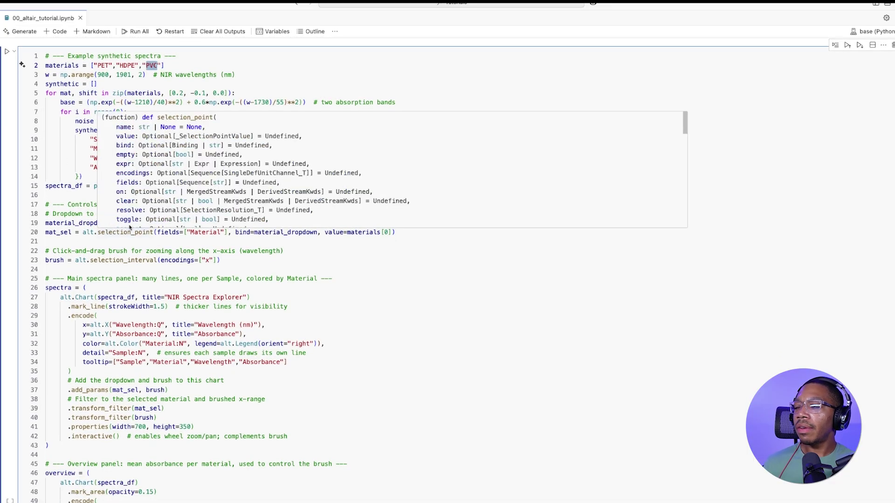
click(231, 259)
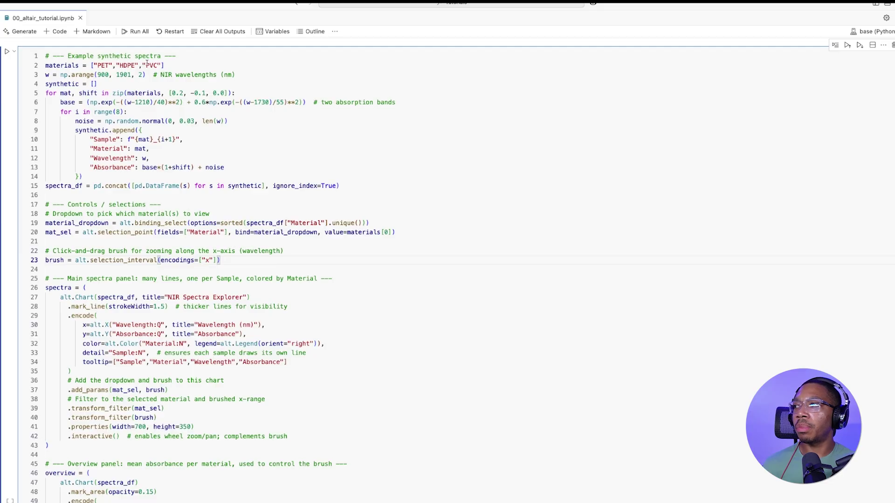
drag(162, 65, 130, 65)
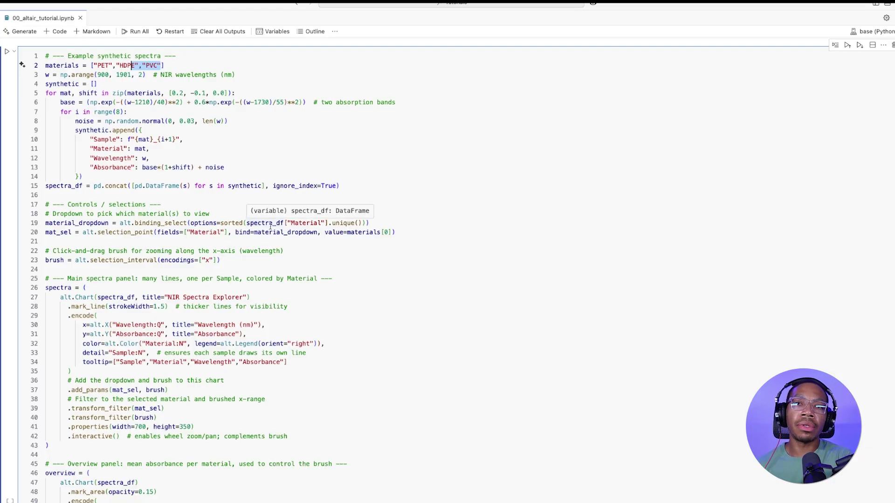
mouse_move(246, 232)
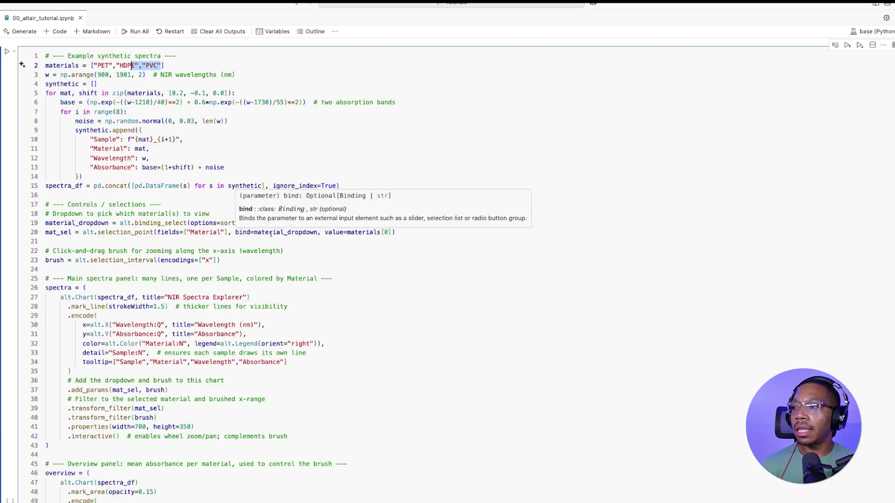
drag(399, 232, 45, 222)
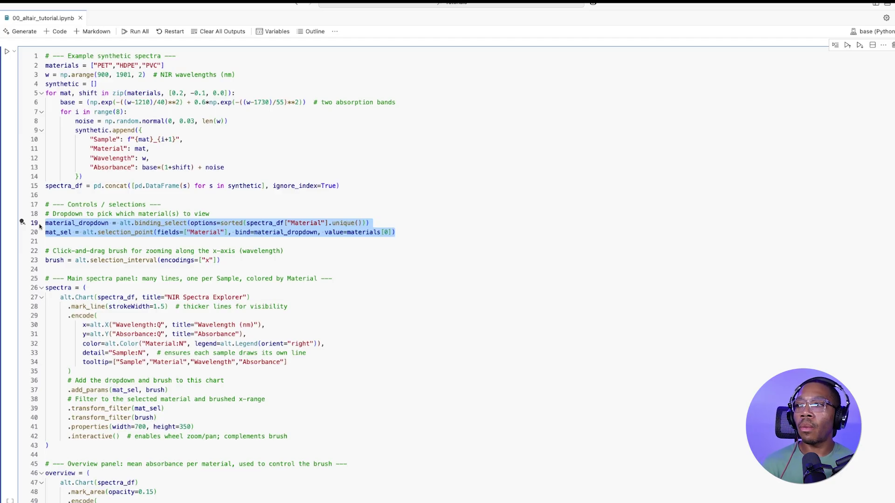
drag(75, 260, 149, 260)
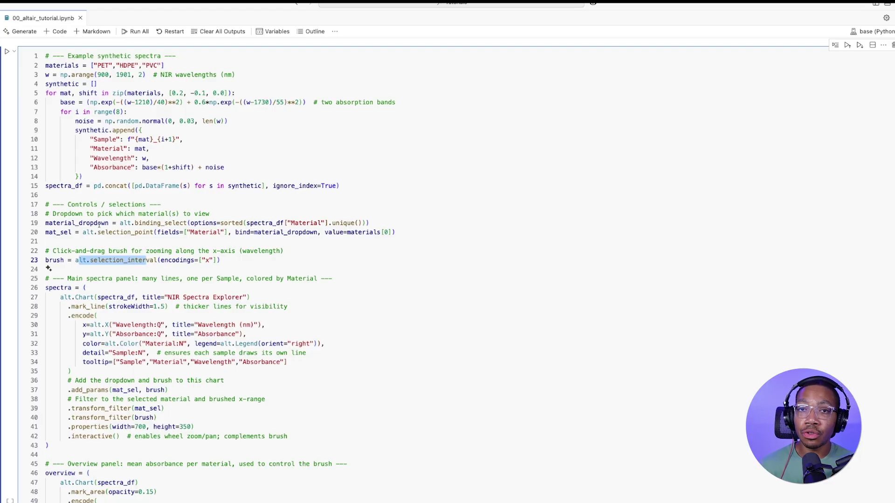
scroll(122, 255, down, 5)
scroll(122, 255, down, 5)
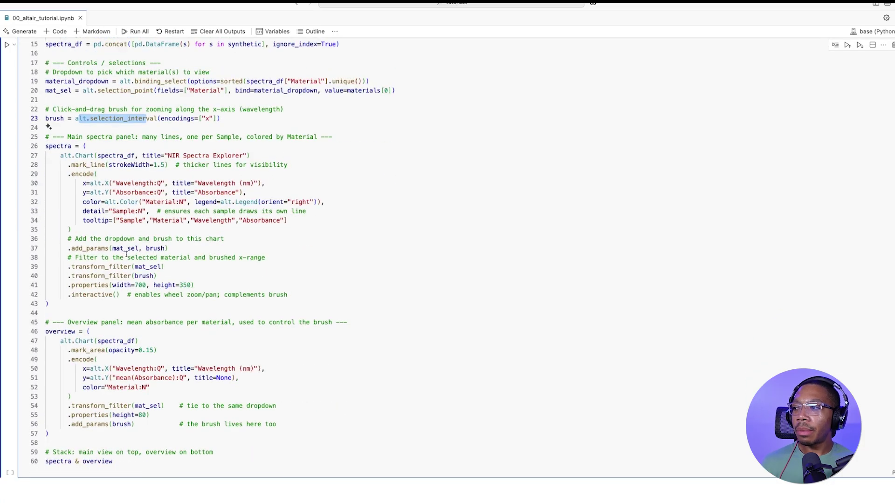
Switch the NIR explorer's material dropdown from PET to HDPE and back to PET.
click(87, 408)
click(88, 423)
click(92, 411)
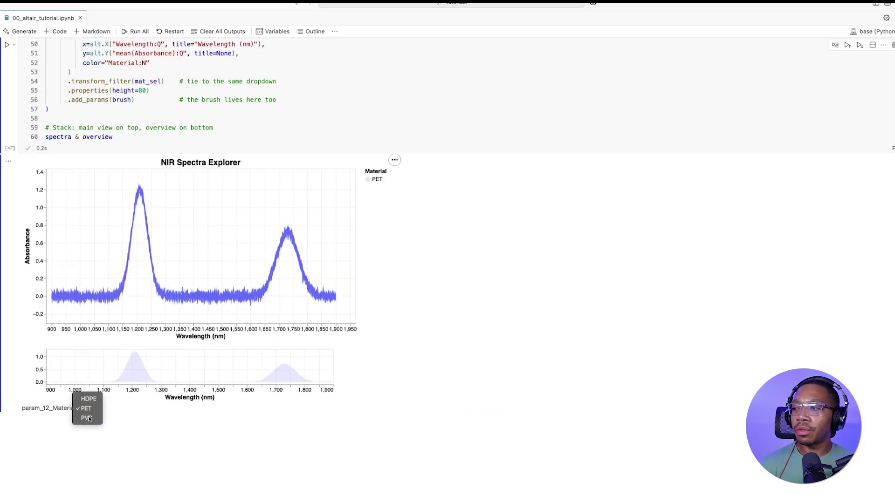
click(89, 418)
click(89, 389)
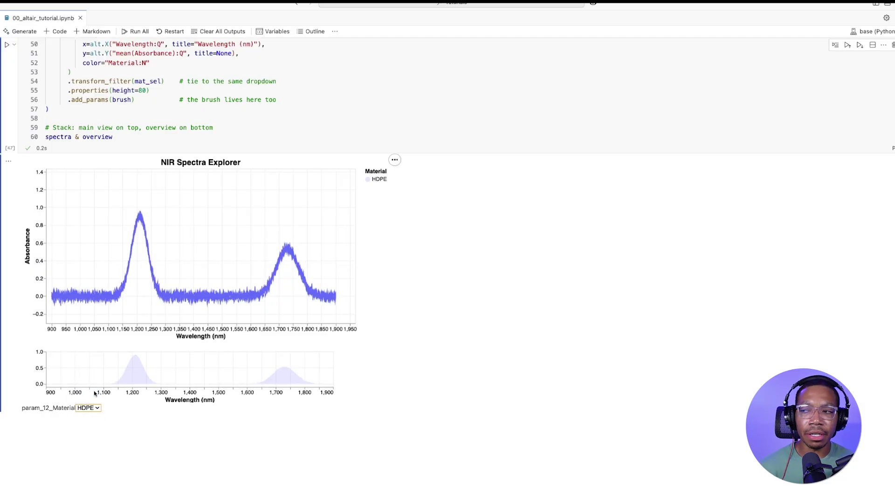
click(98, 408)
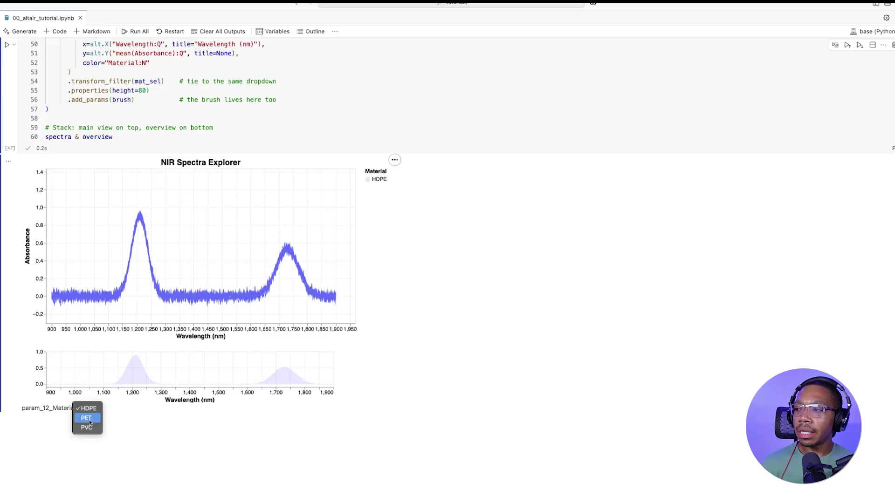
click(85, 418)
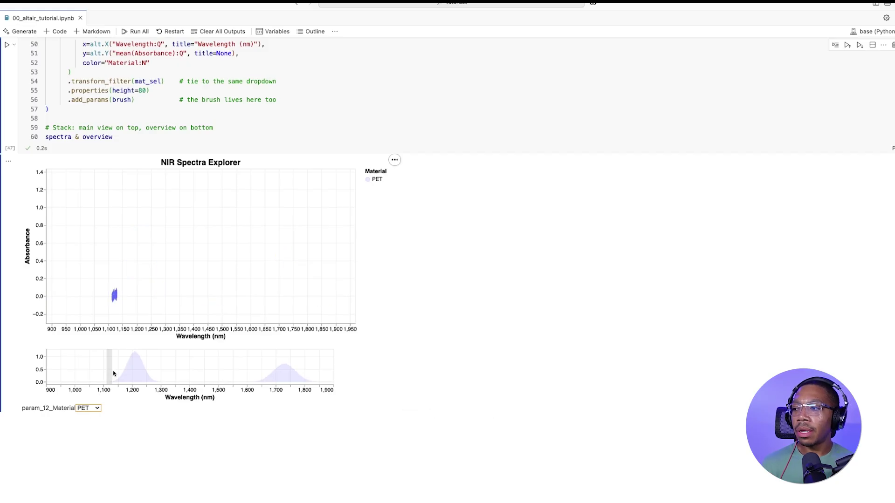